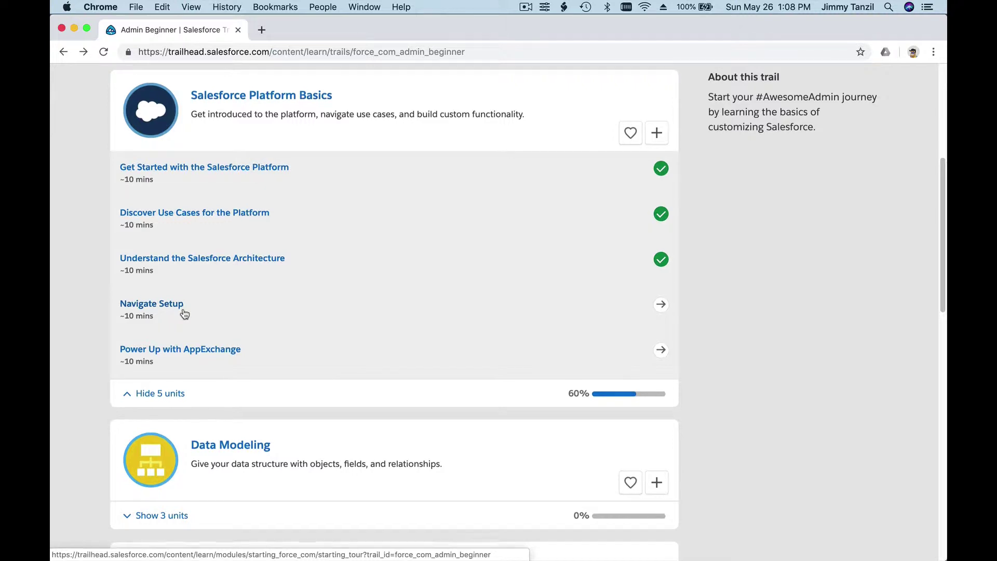
Expand the three Data Modeling units and open Create Object Relationships in a new tab
scroll(184, 313, down, 1)
scroll(185, 313, down, 2)
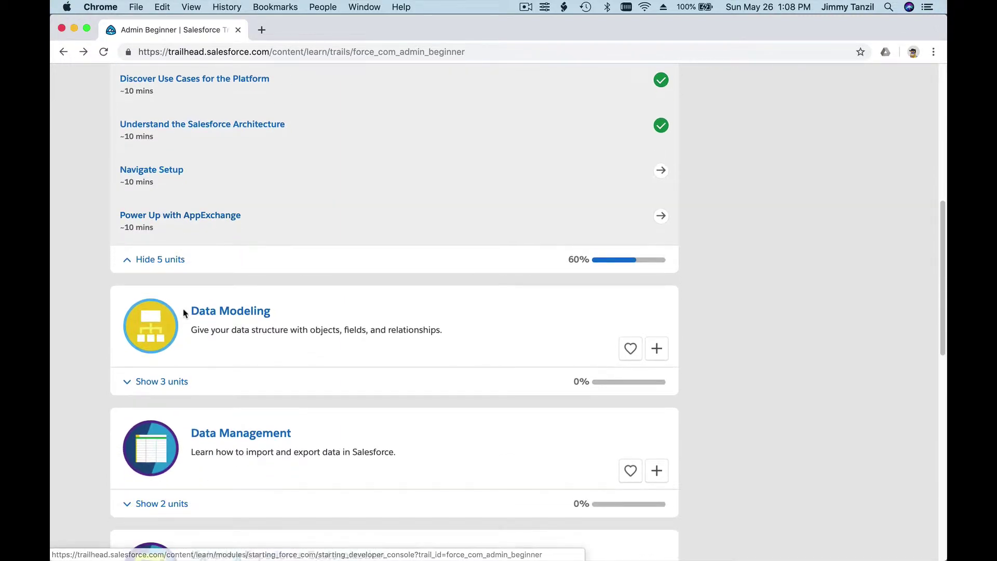
scroll(184, 313, down, 1)
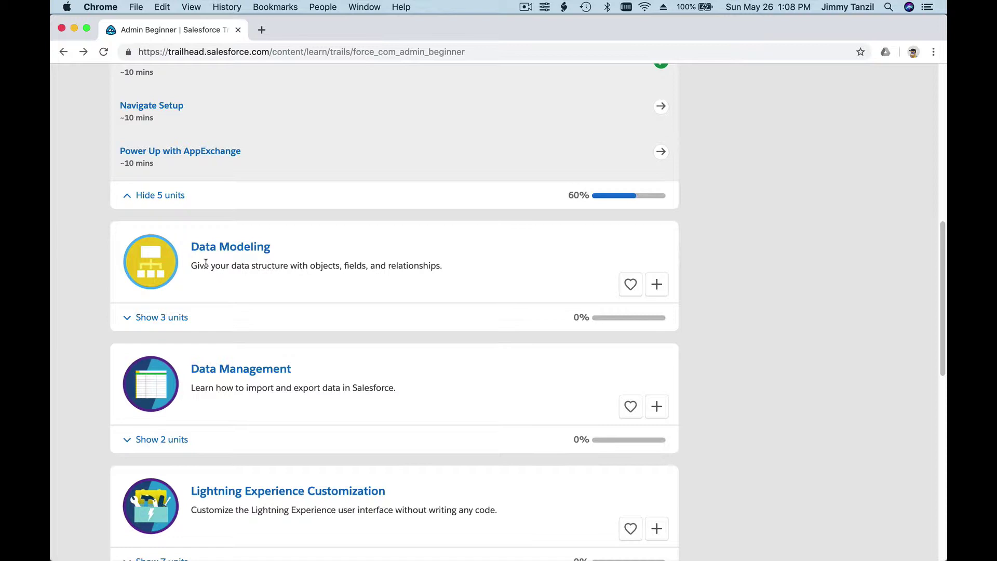
click(173, 319)
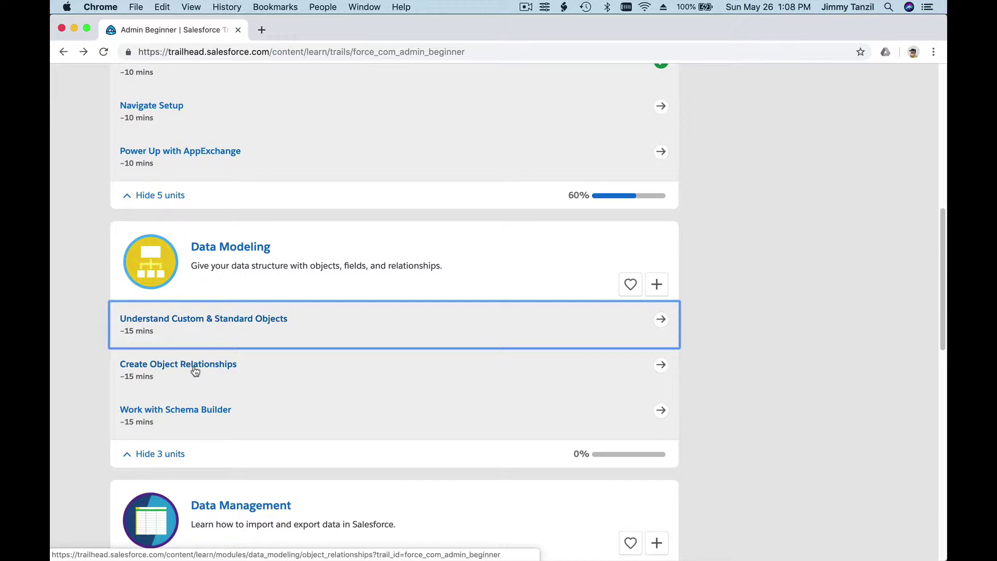
click(214, 331)
super+click(193, 367)
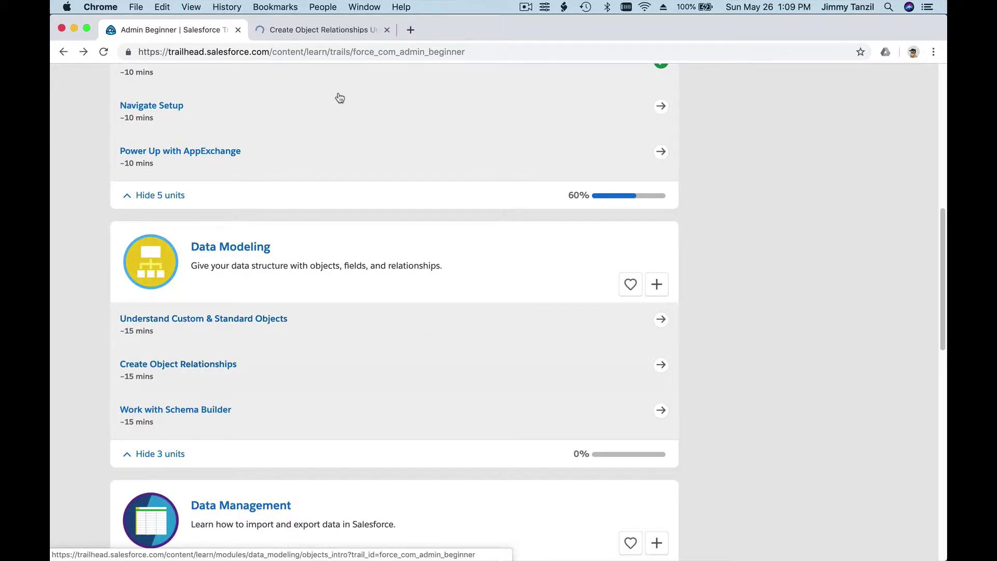
click(301, 31)
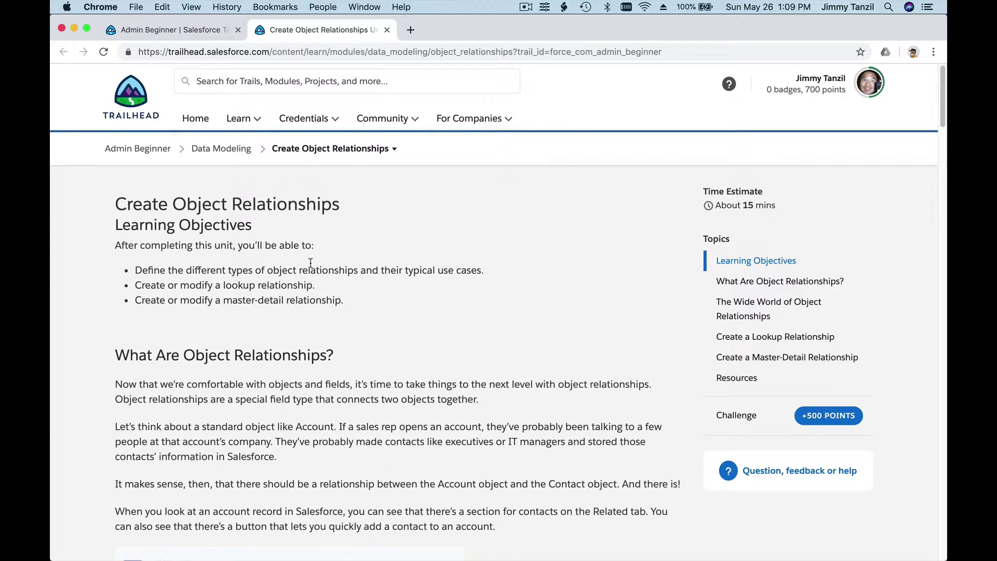
Read through the Create Object Relationships lesson, then close its tab
scroll(311, 262, down, 20)
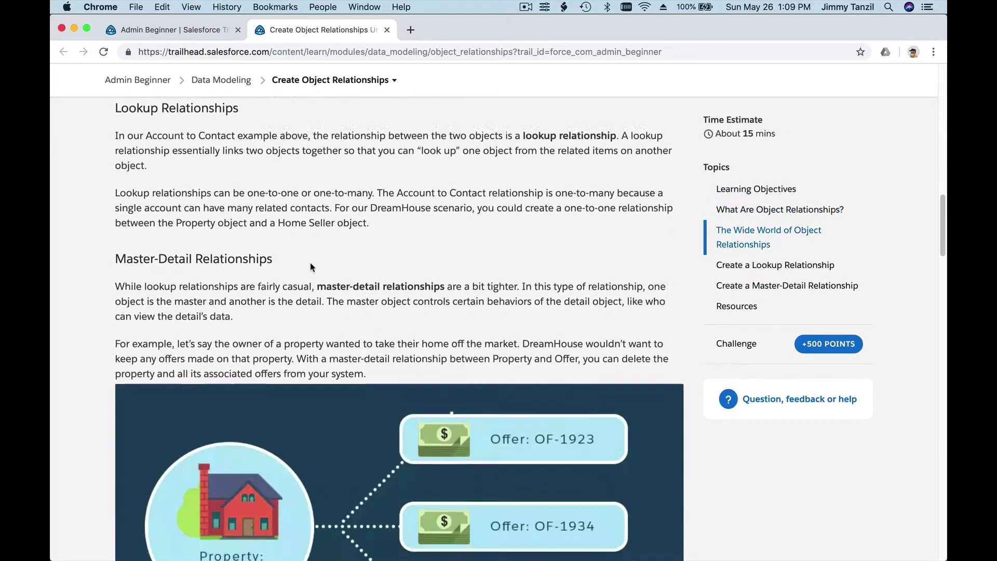
scroll(311, 266, down, 20)
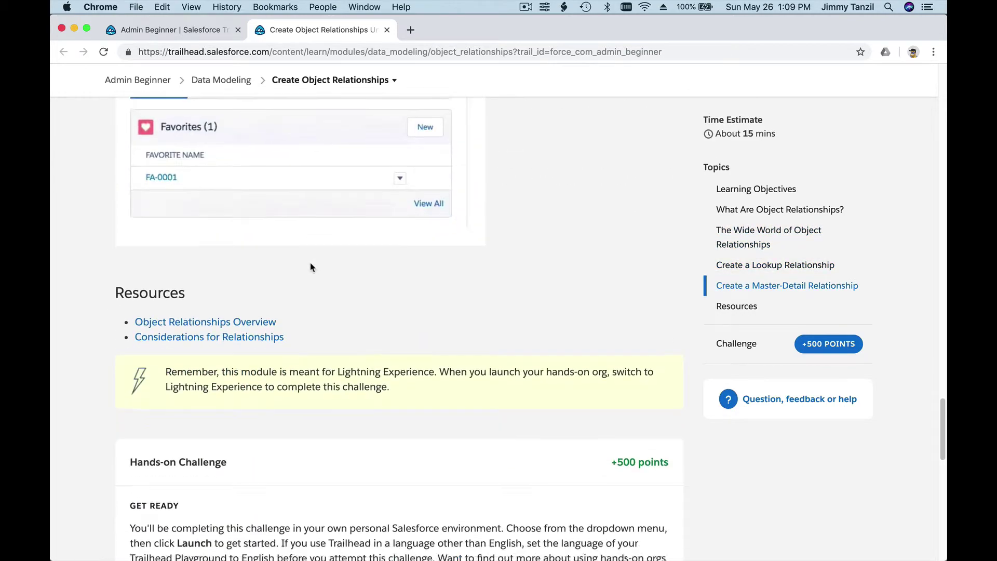
scroll(310, 266, down, 10)
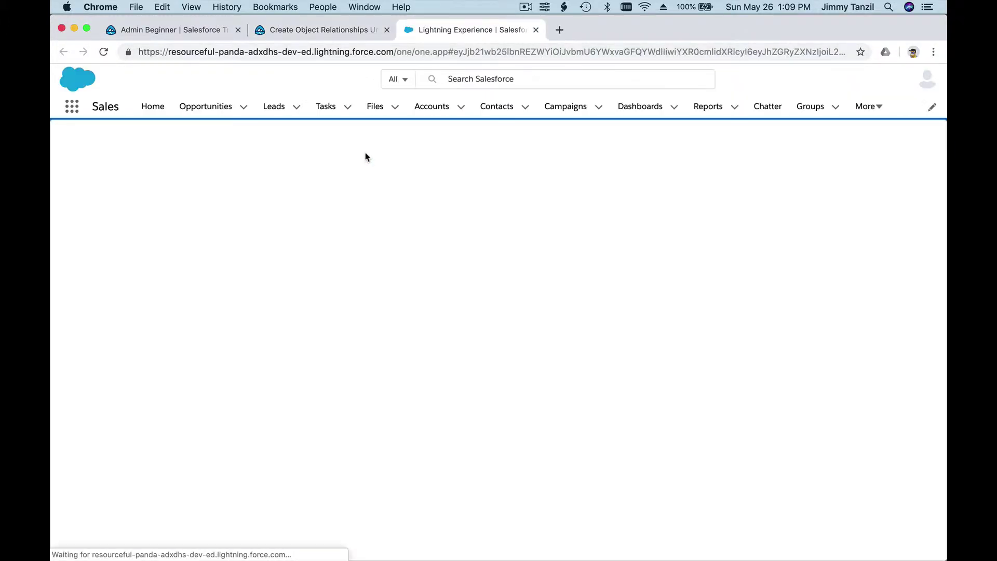
click(387, 30)
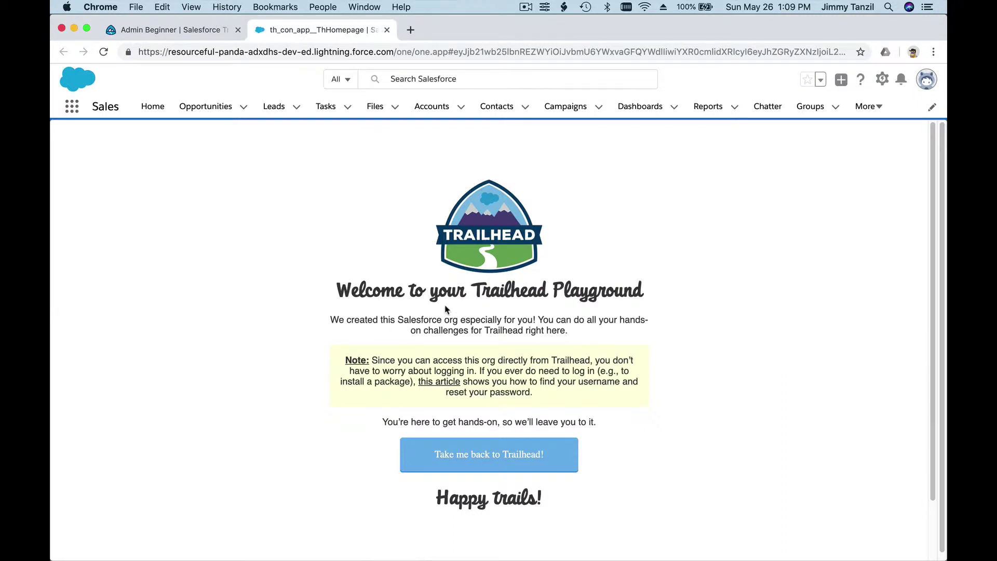
Check the Trailhead Playground tab and settle back on the Admin Beginner trail page
click(183, 37)
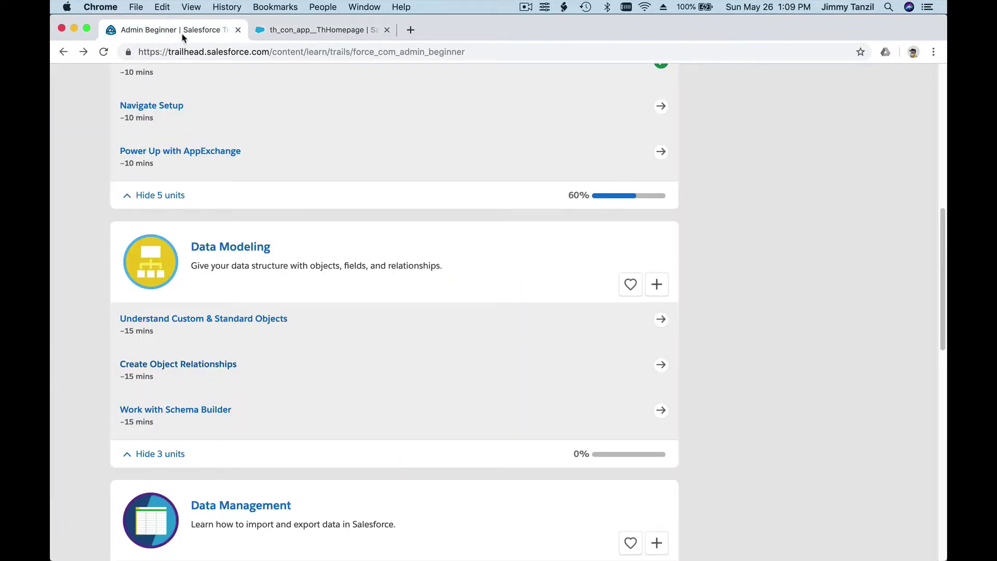
scroll(287, 258, up, 5)
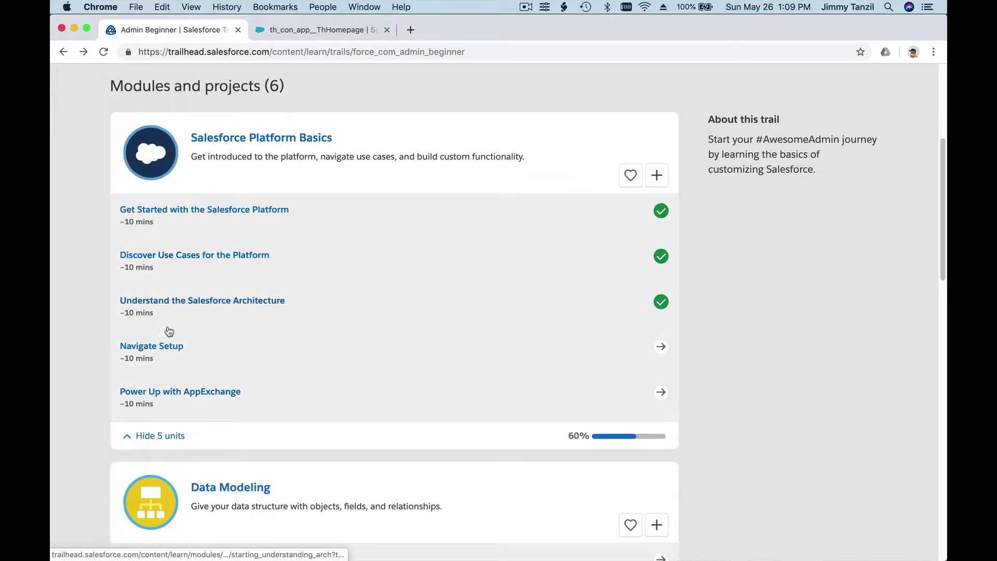
click(290, 32)
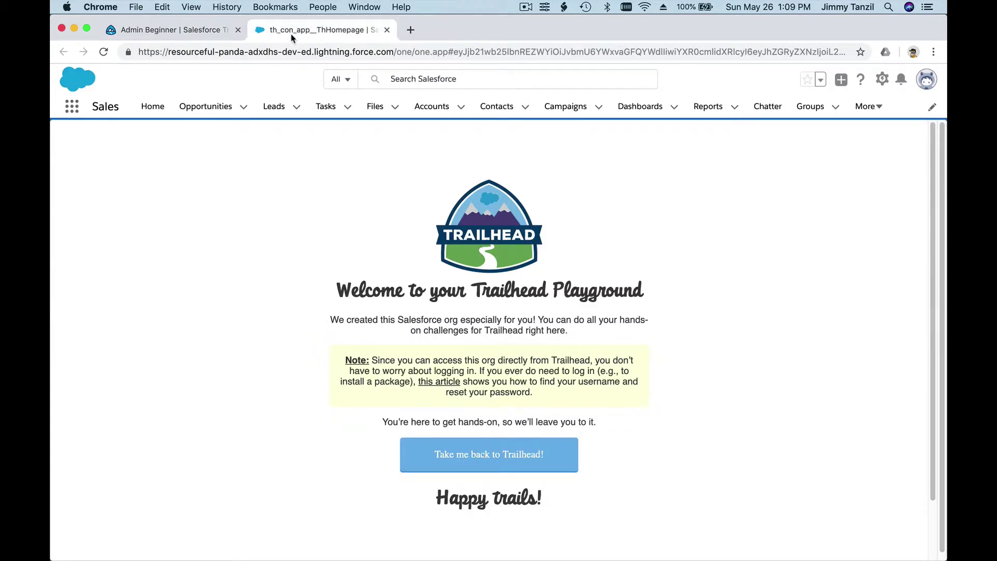
click(215, 30)
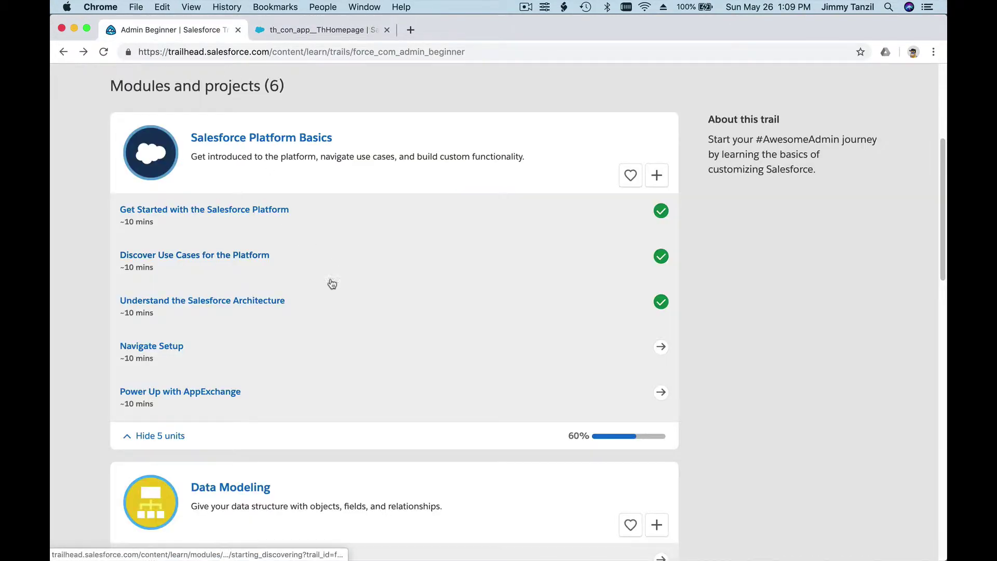
Open the Navigate Setup unit and read down to its 'Setup: Your New Work Home' section
click(167, 348)
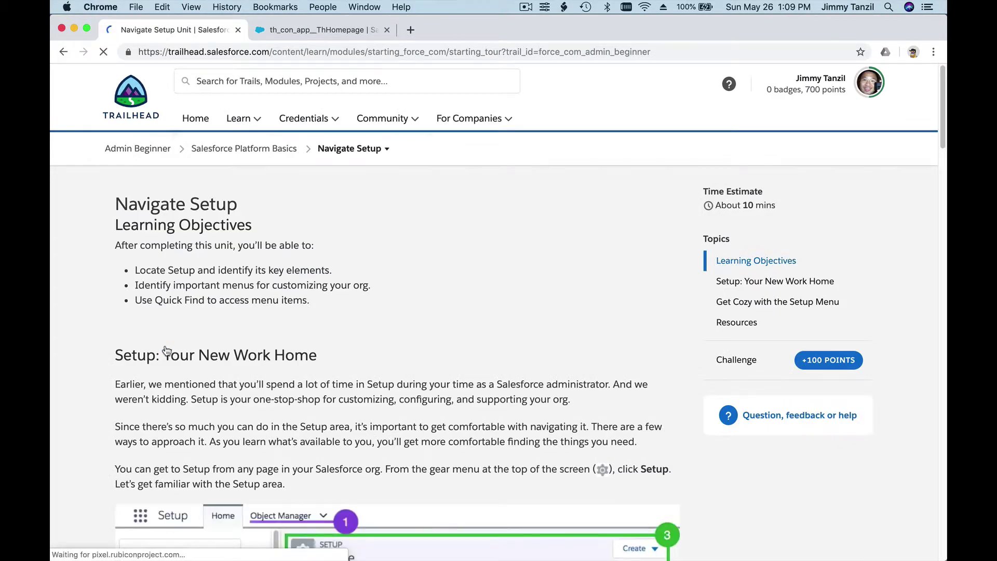
scroll(387, 269, down, 3)
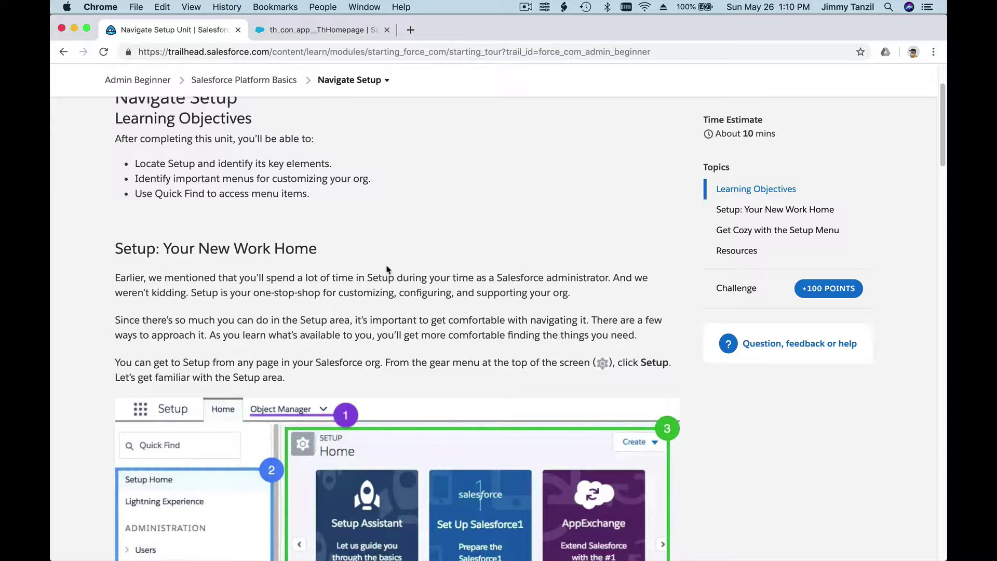
scroll(387, 269, down, 3)
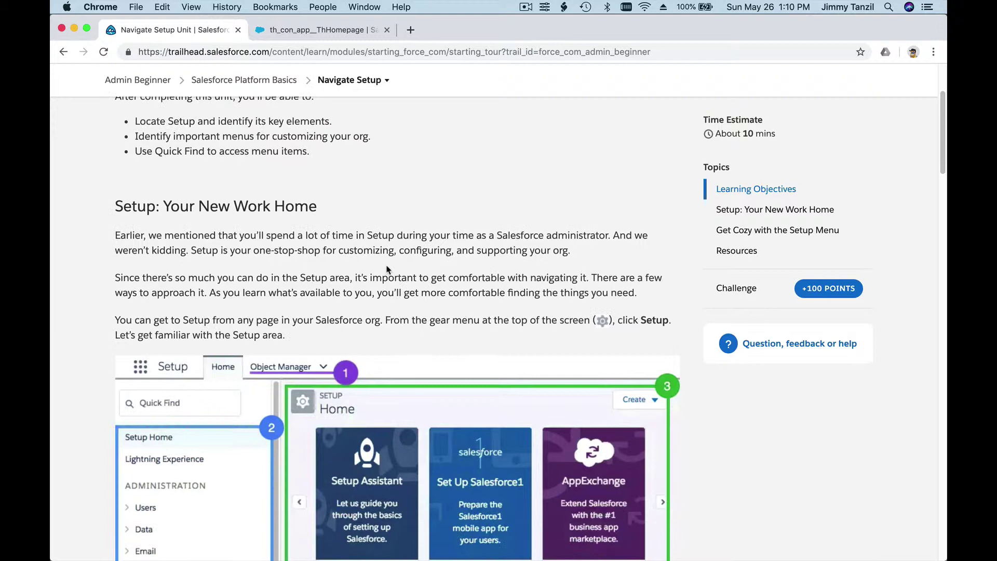
scroll(387, 269, down, 2)
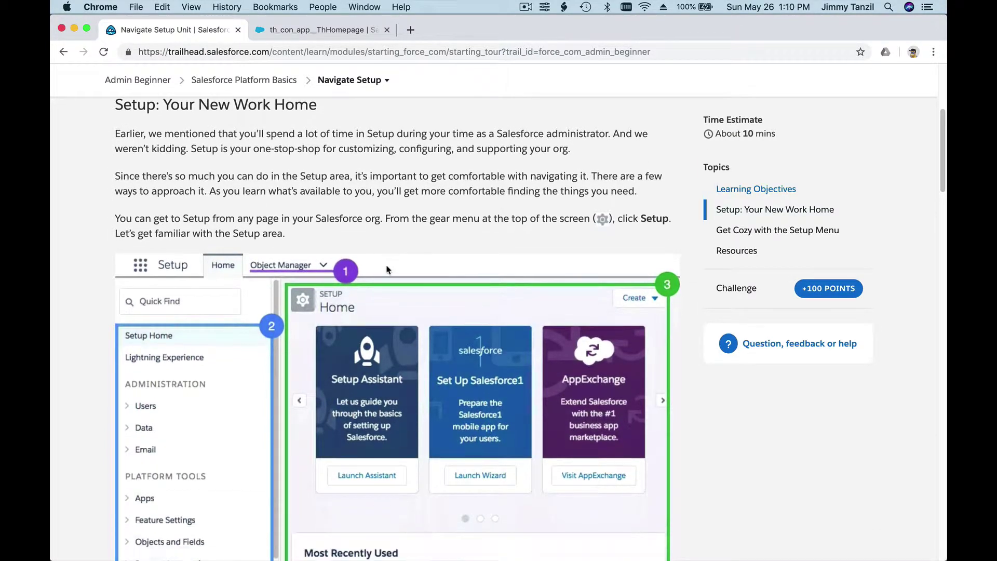
scroll(387, 269, down, 1)
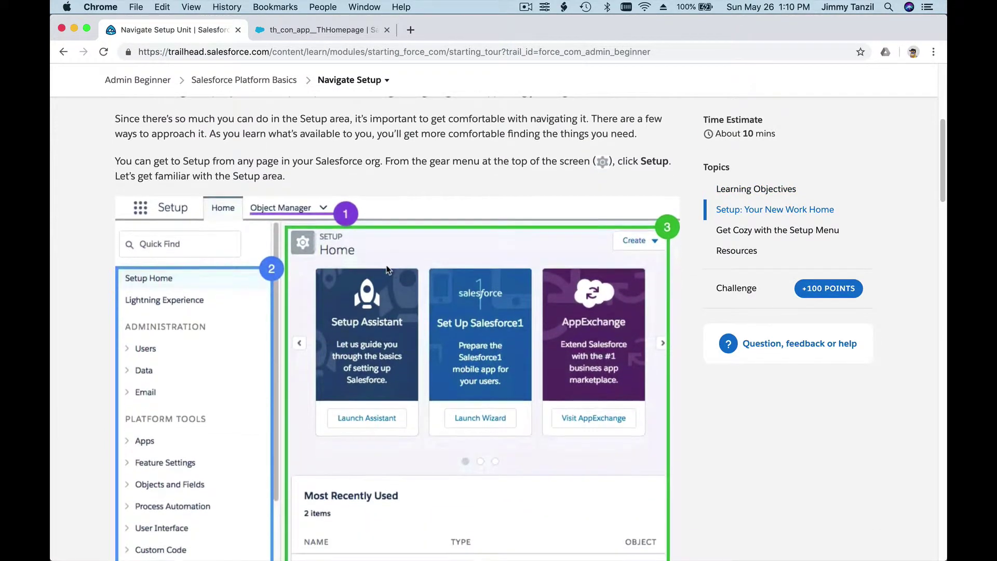
scroll(387, 270, down, 3)
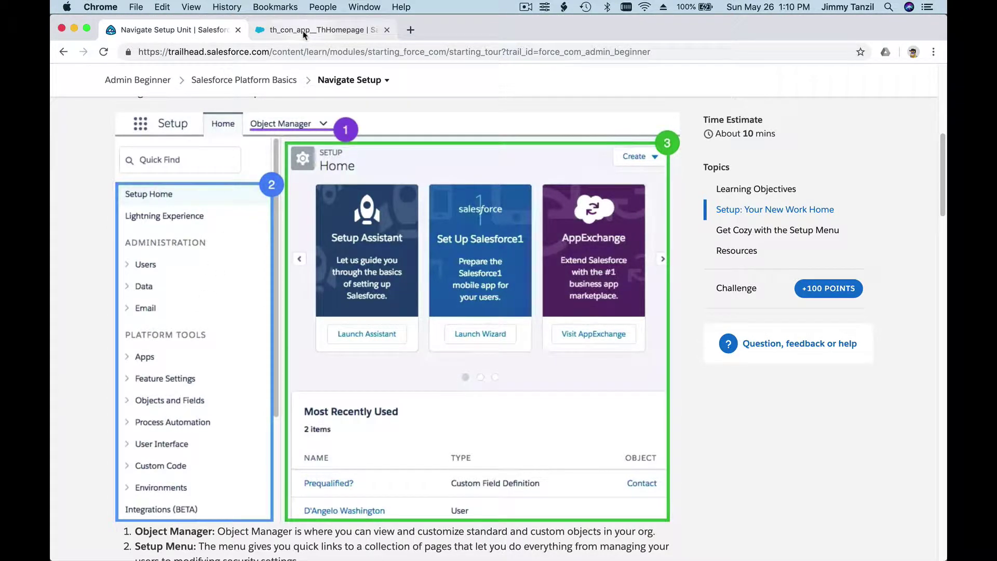
scroll(338, 207, up, 5)
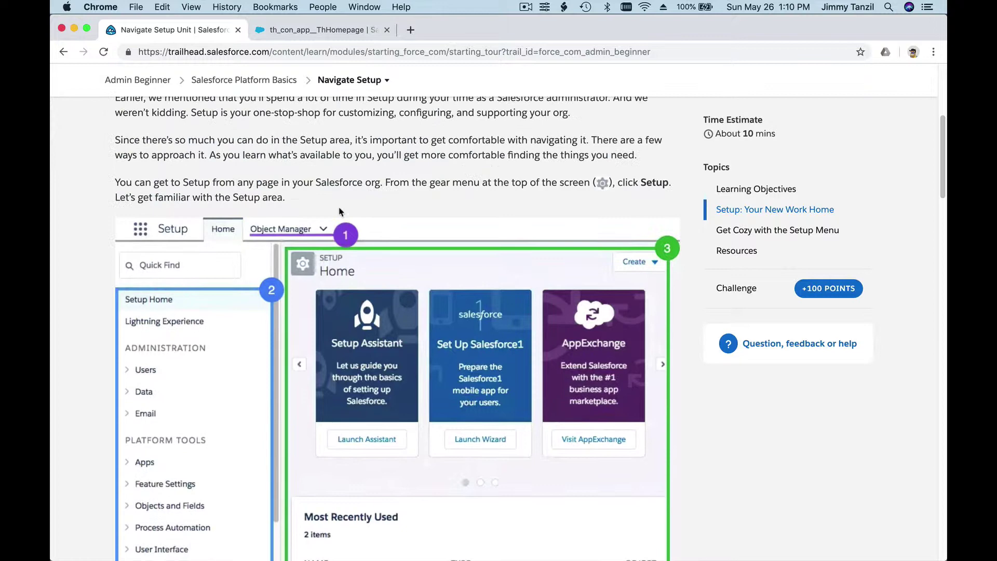
scroll(265, 288, down, 4)
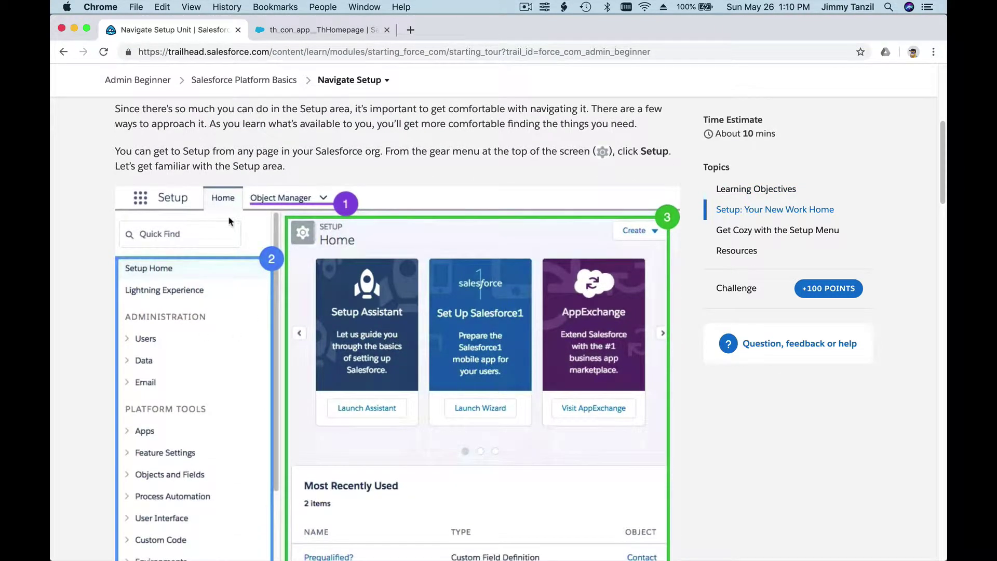
Open Setup Home from the playground's gear menu, then continue the Navigate Setup lesson
click(302, 32)
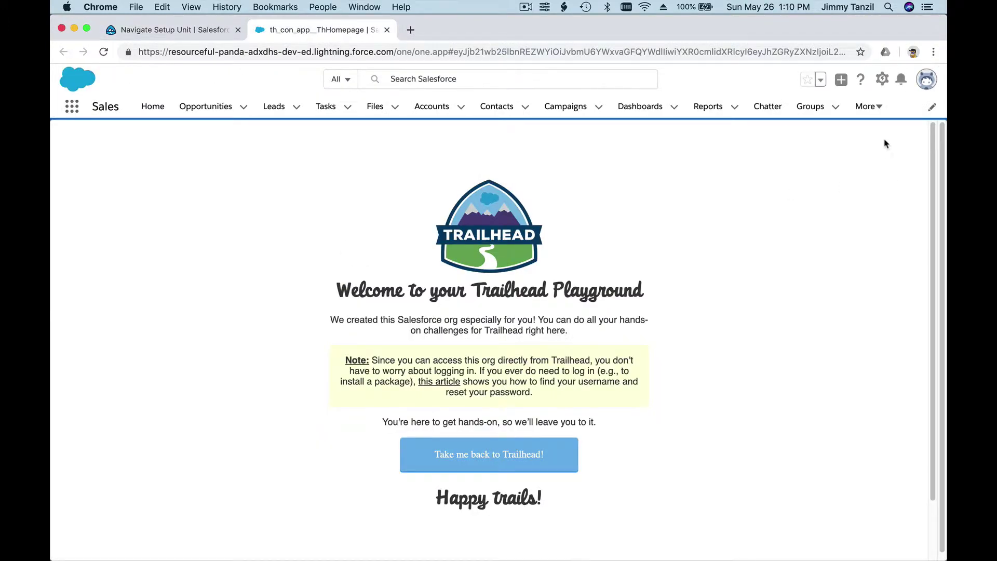
click(882, 80)
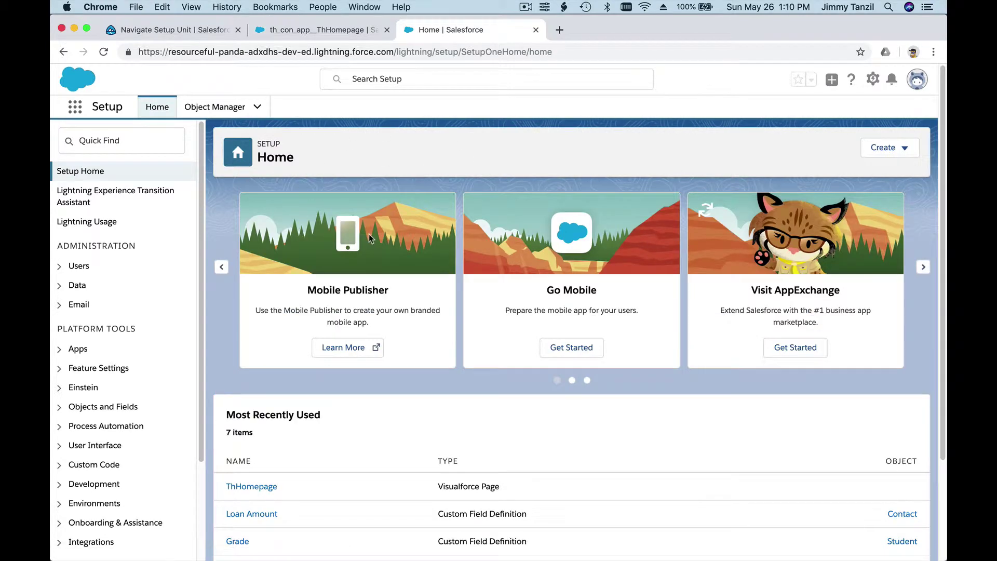
click(194, 30)
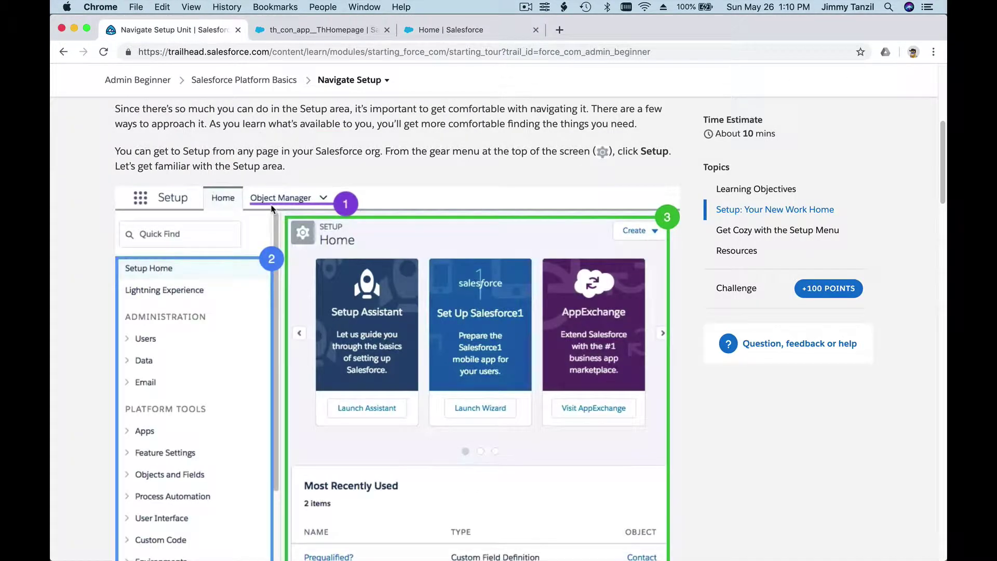
scroll(271, 208, down, 3)
scroll(271, 209, down, 1)
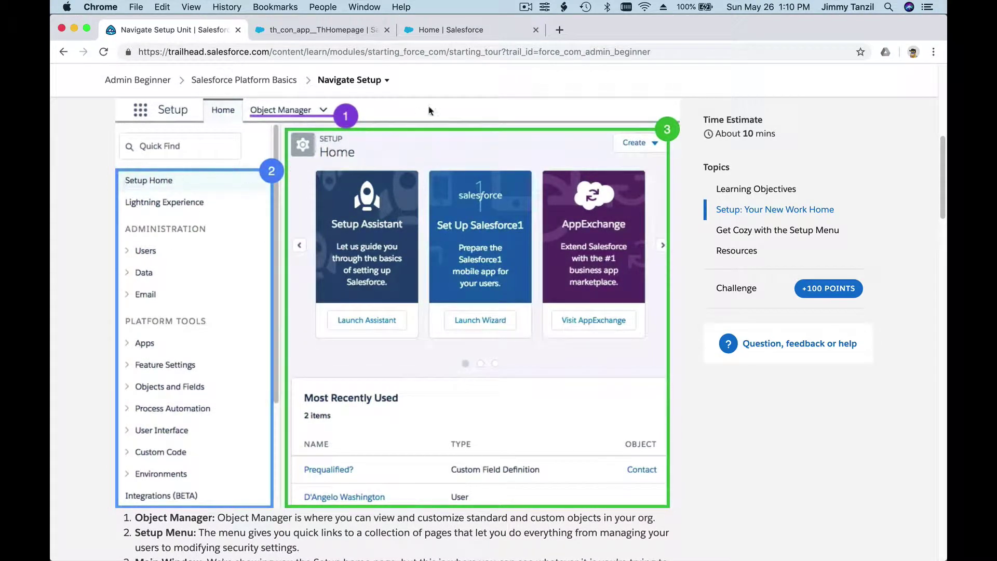
On Setup Home, expand the Users, Data and Duplicate Management sidebar groups
click(443, 32)
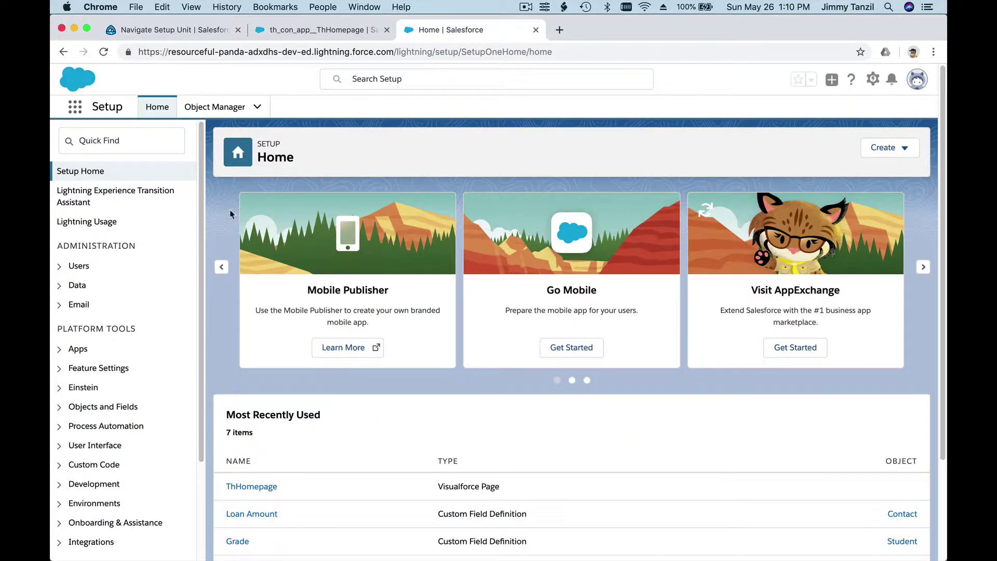
scroll(157, 238, down, 5)
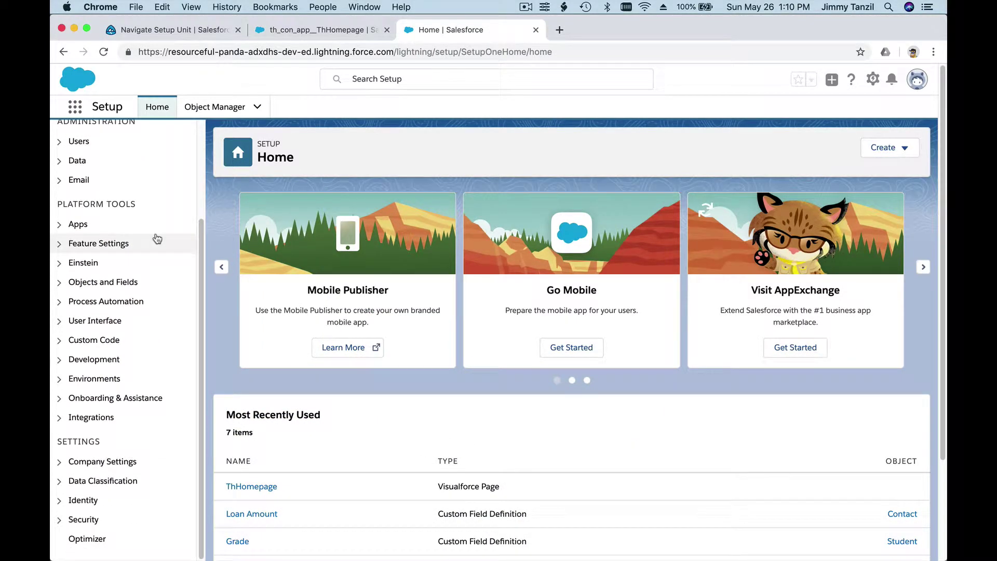
scroll(157, 238, up, 5)
click(60, 266)
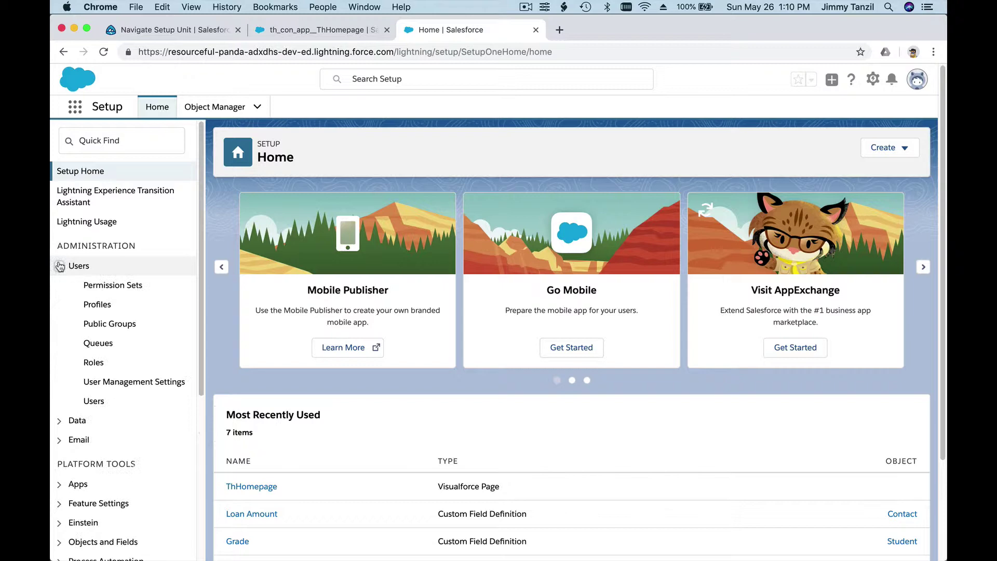
scroll(60, 280, down, 2)
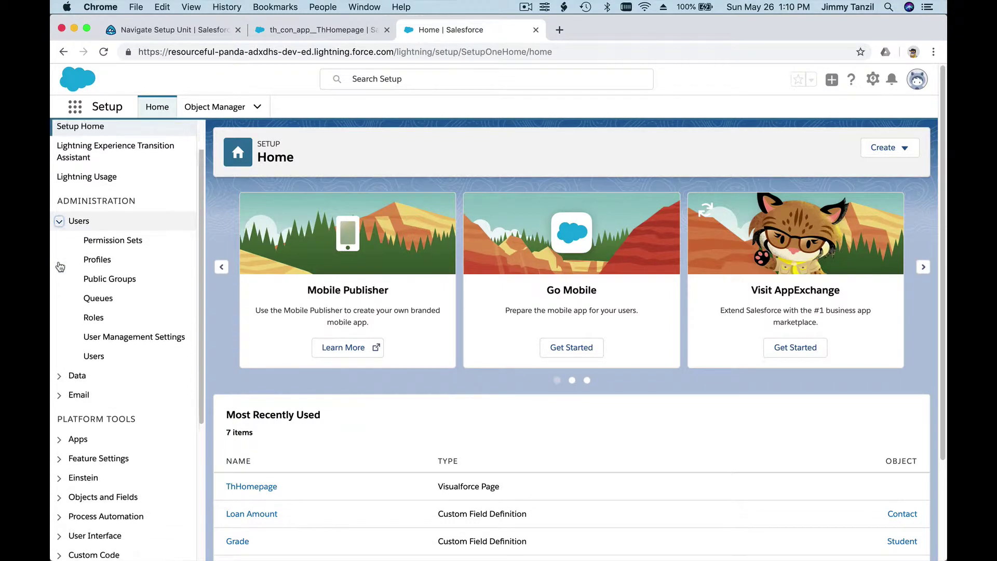
click(59, 366)
scroll(60, 367, down, 4)
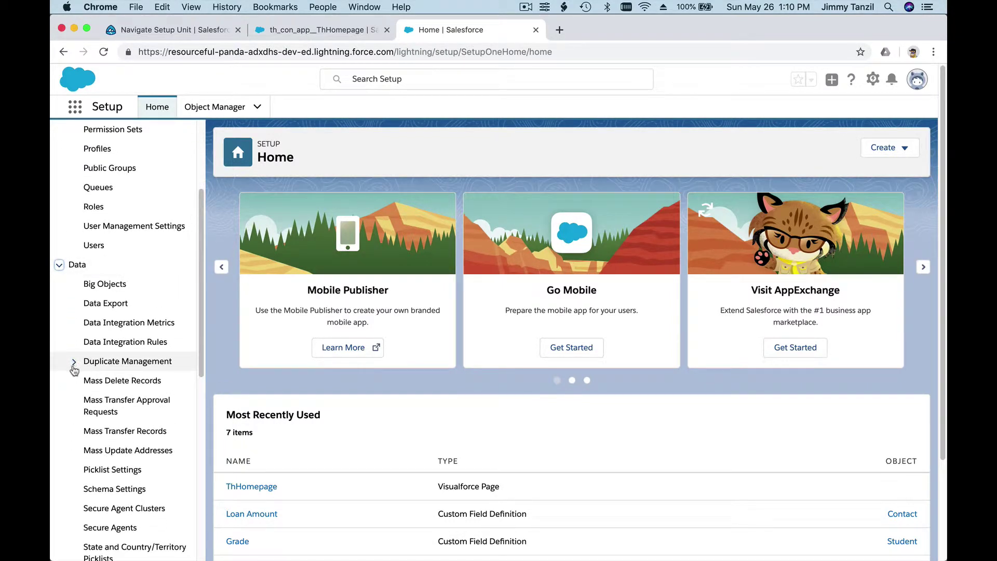
click(74, 361)
scroll(70, 374, down, 10)
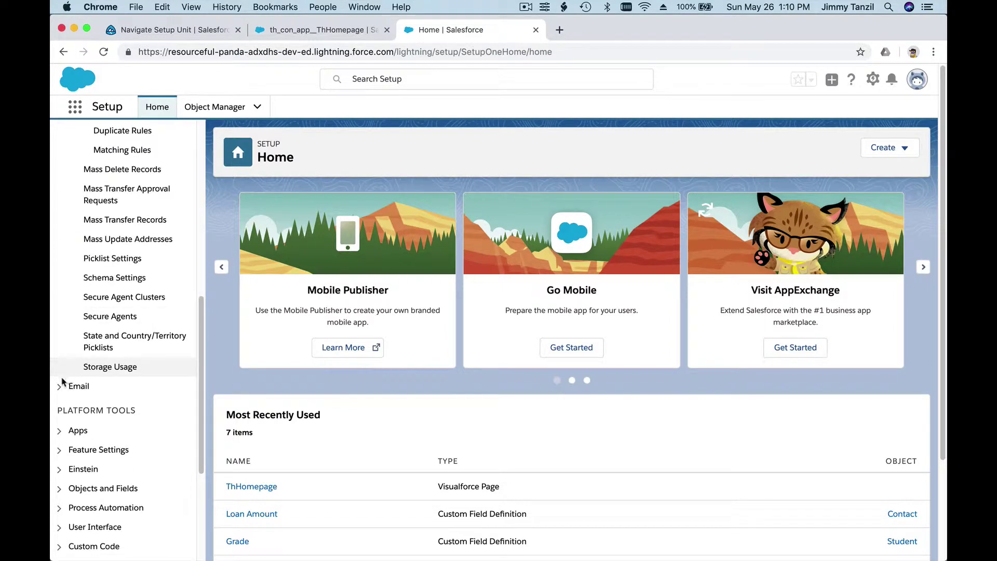
Expand Email, Email Delivery Settings, Apps and Feature Settings, then scroll back up
click(60, 385)
scroll(99, 349, down, 6)
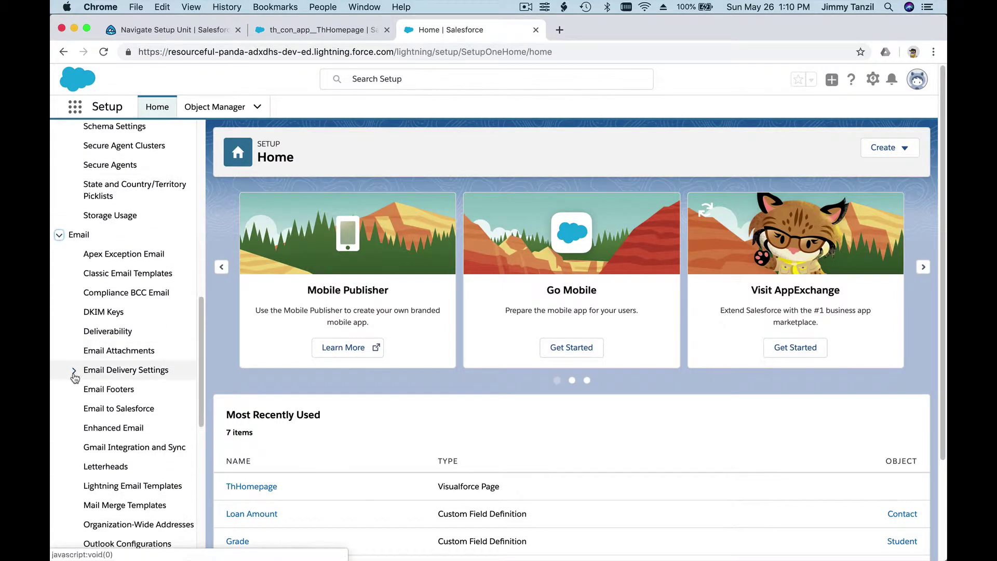
click(73, 369)
scroll(71, 369, down, 13)
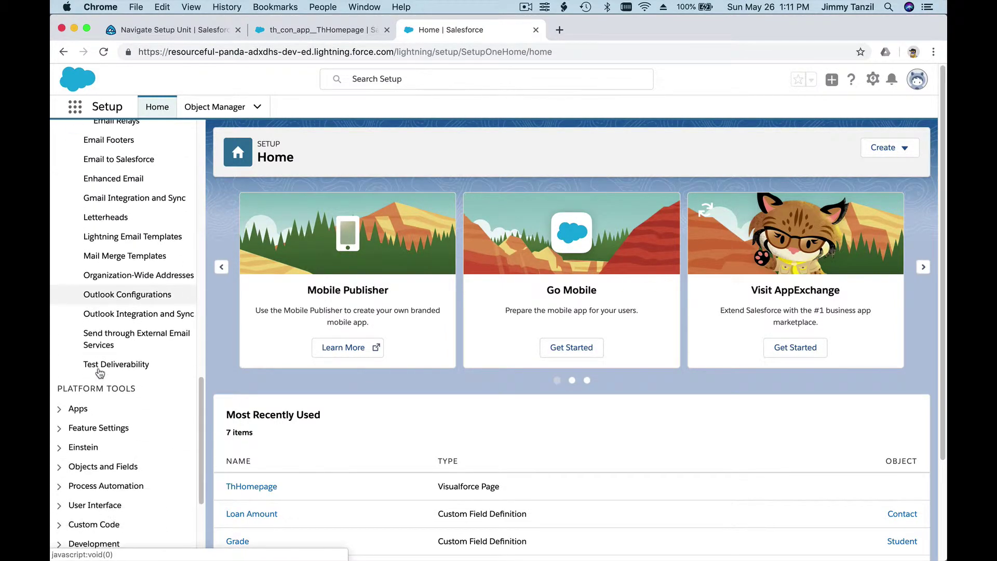
click(67, 352)
scroll(62, 345, down, 6)
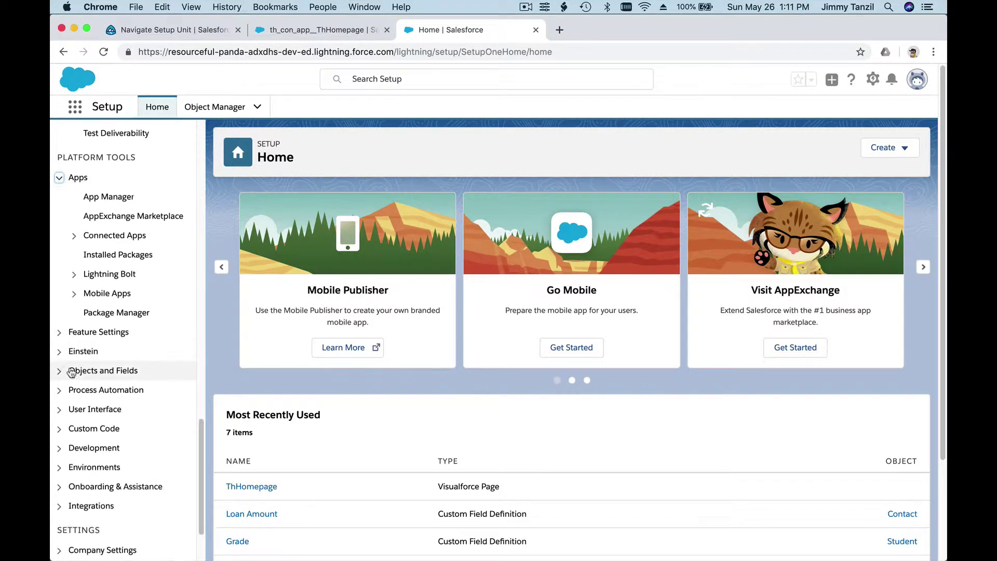
click(59, 335)
scroll(107, 388, down, 5)
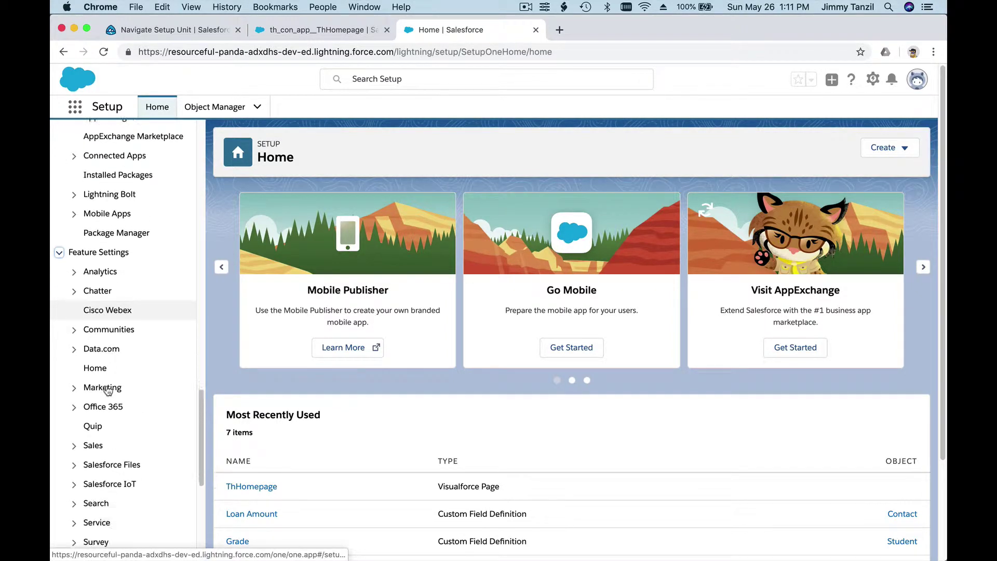
scroll(107, 389, down, 7)
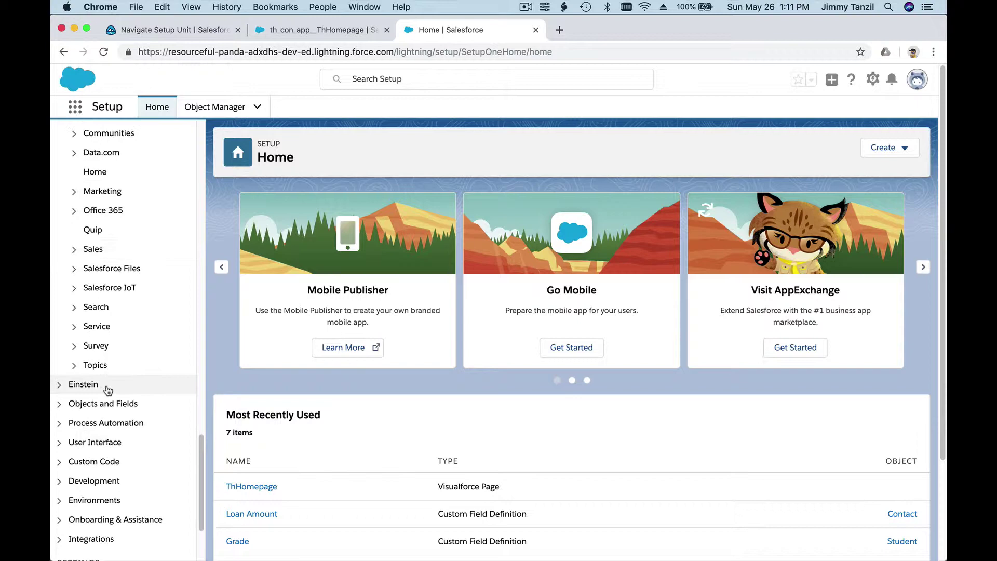
scroll(108, 390, down, 1)
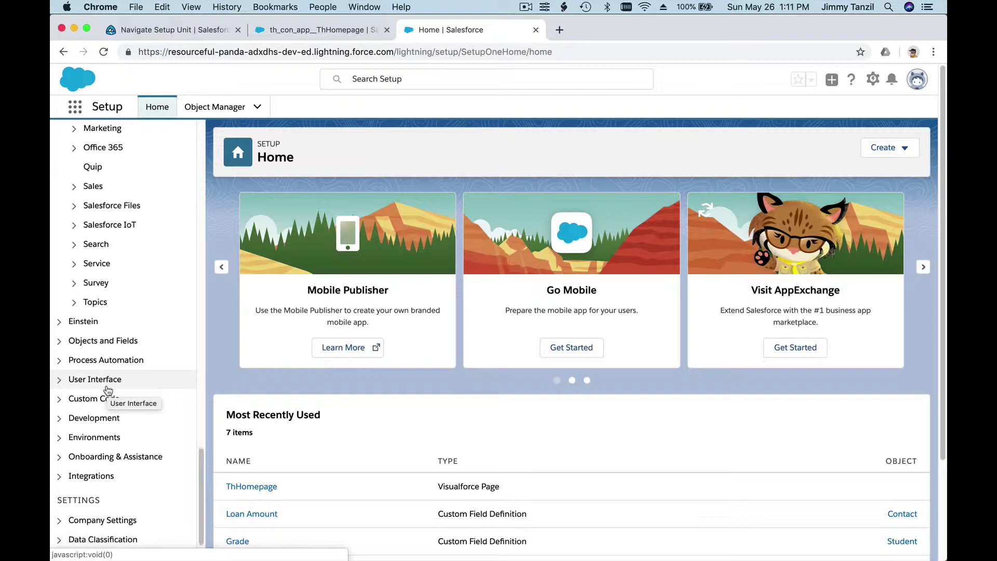
scroll(108, 390, down, 1)
scroll(107, 391, up, 20)
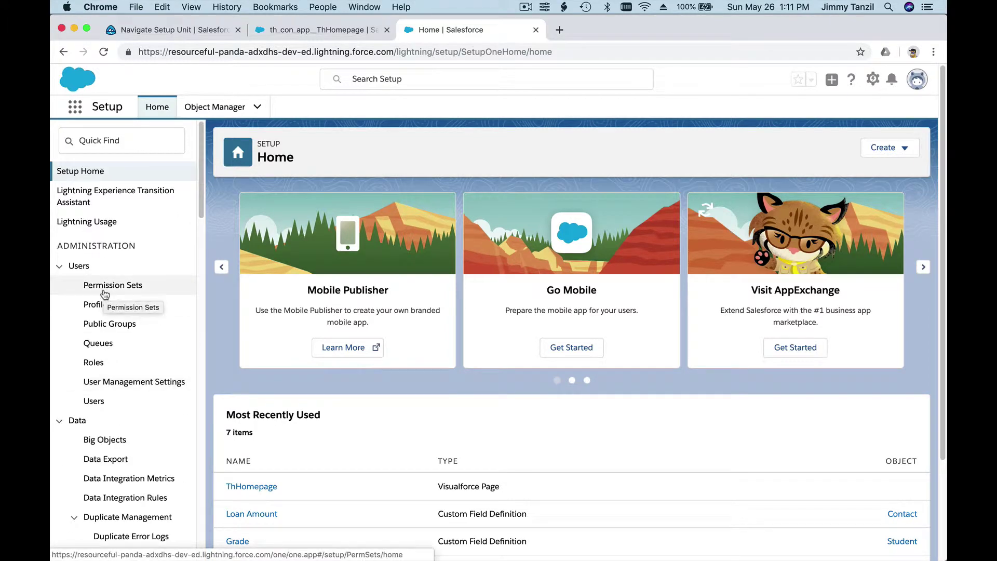
Search Quick Find for 'users' and open the Users page
click(128, 140)
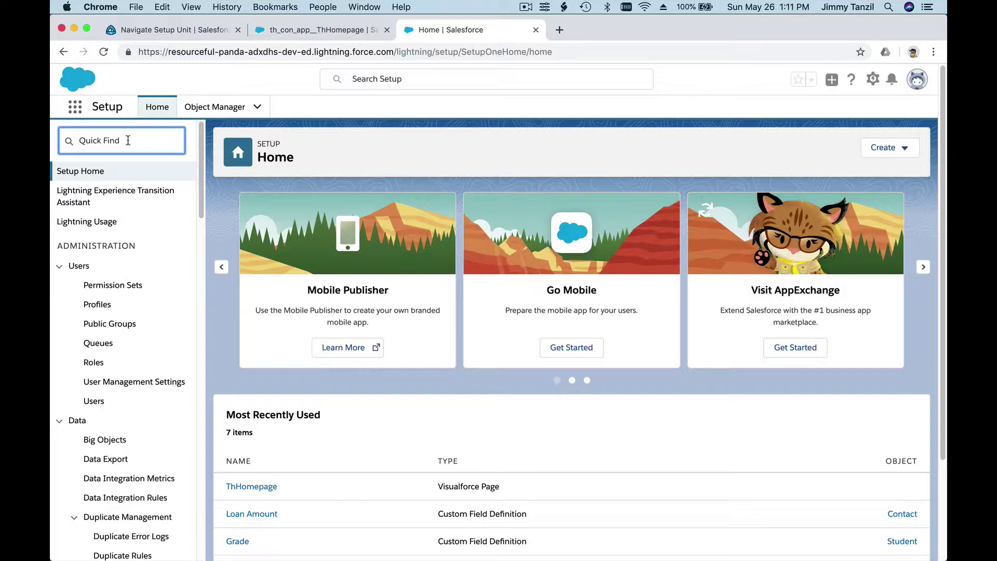
text(users)
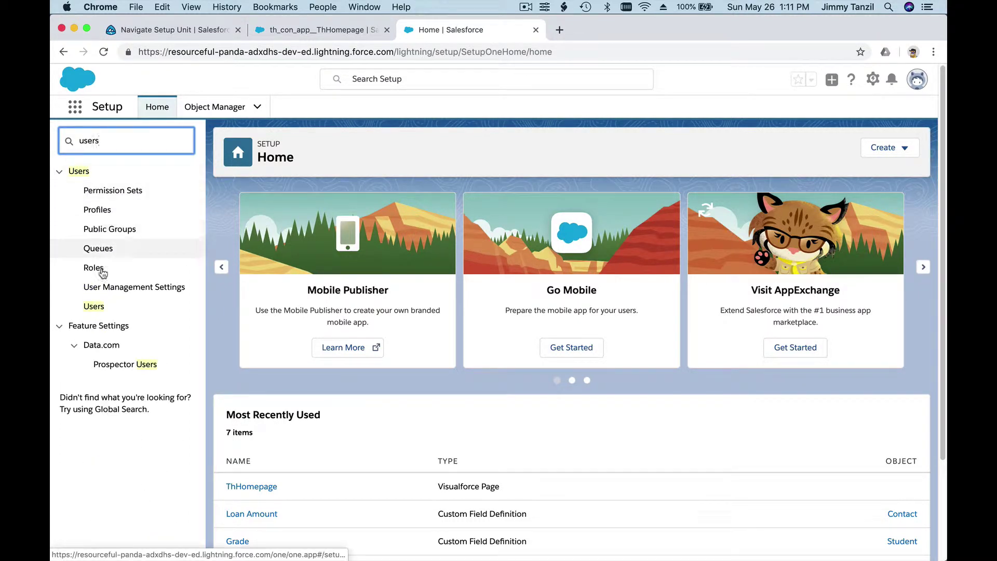
click(94, 306)
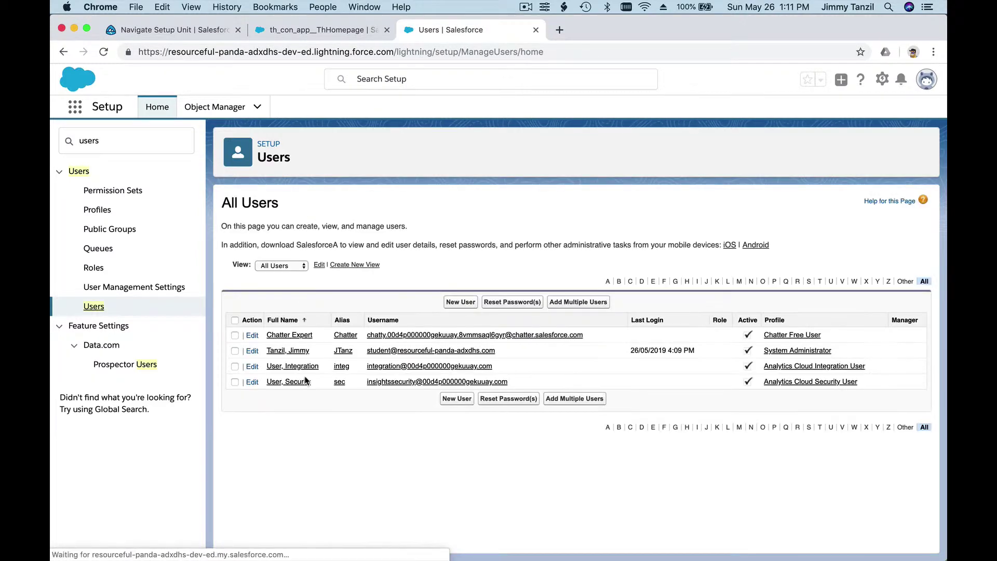
Search Quick Find for 'Company' and open the Company Information page
click(134, 142)
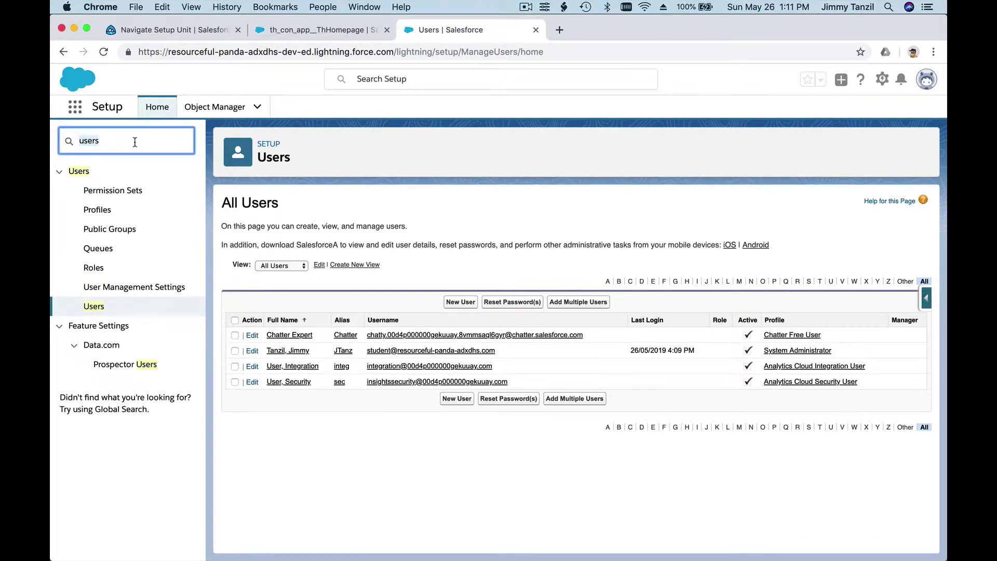
text(Company)
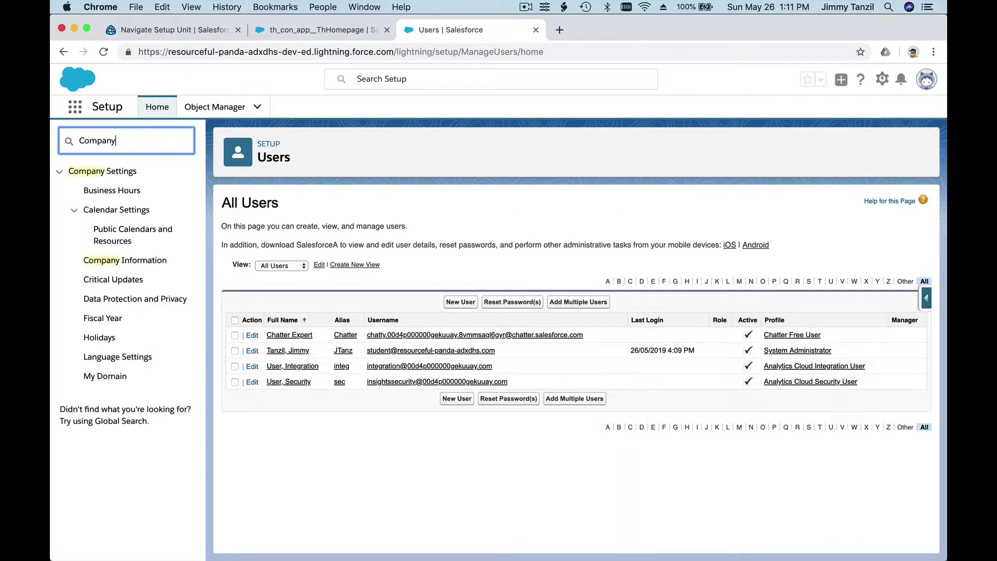
click(142, 266)
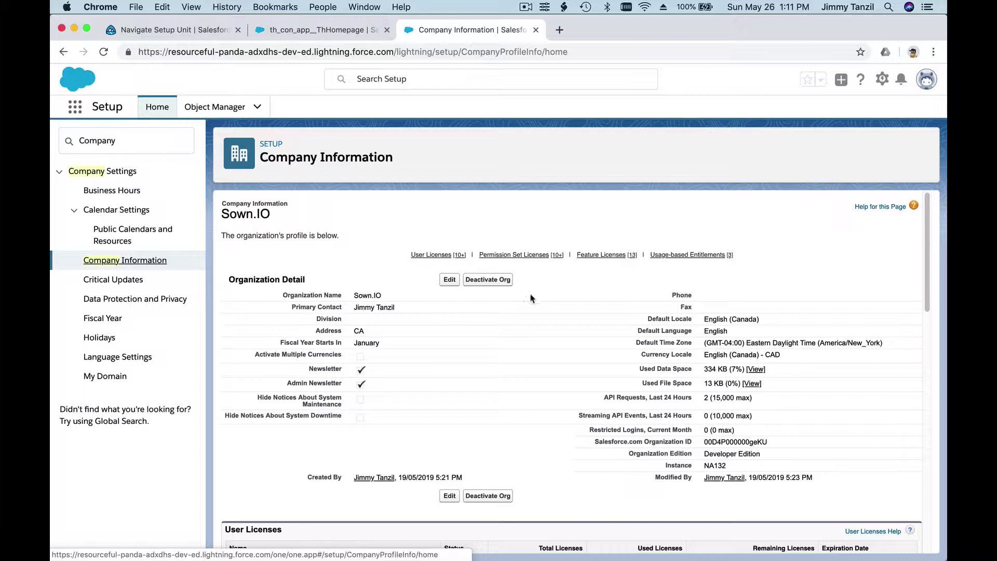
scroll(446, 364, down, 2)
scroll(444, 366, up, 1)
Clear the Quick Find search and return to the Navigate Setup unit
click(136, 145)
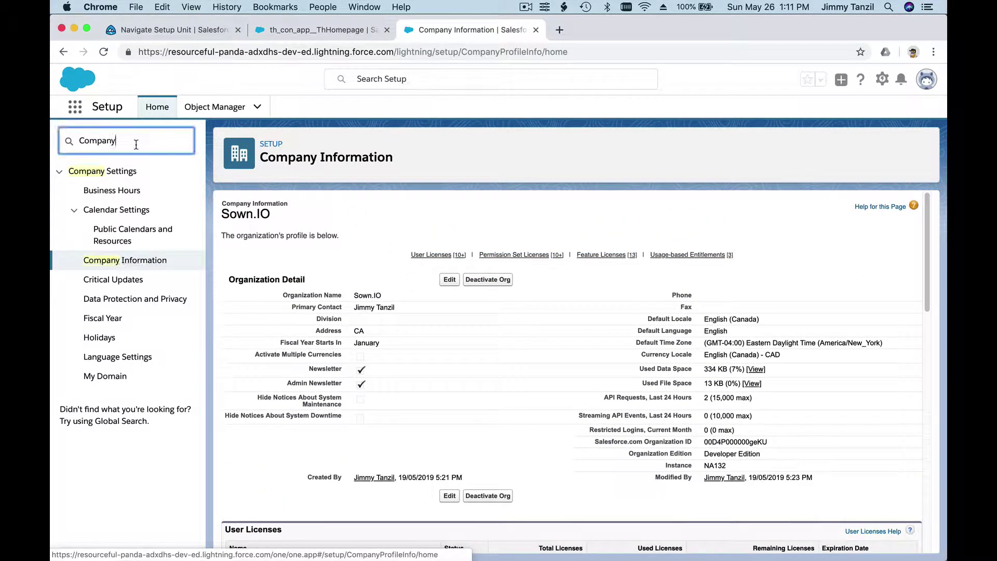
key(super+a)
key(BackSpace)
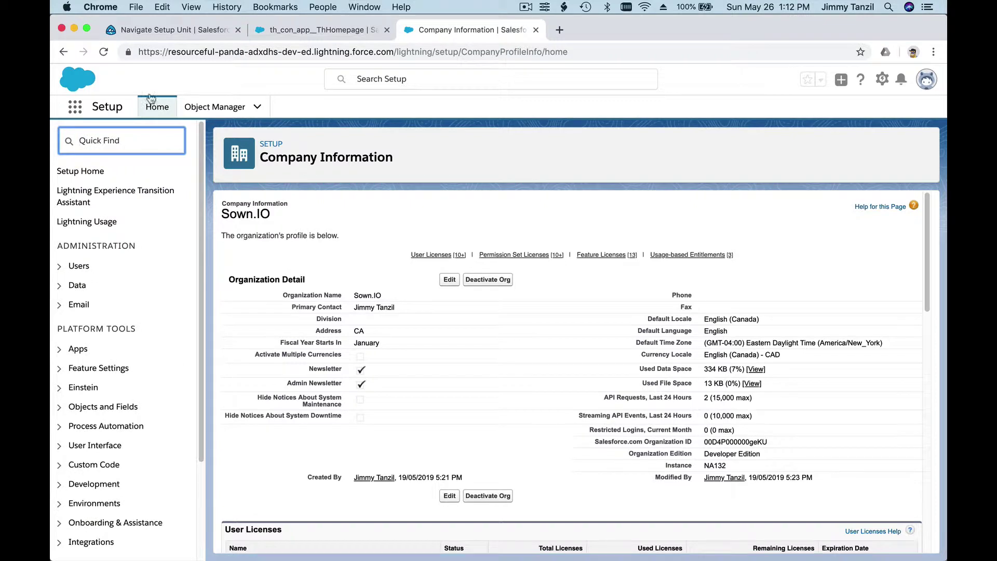
click(166, 32)
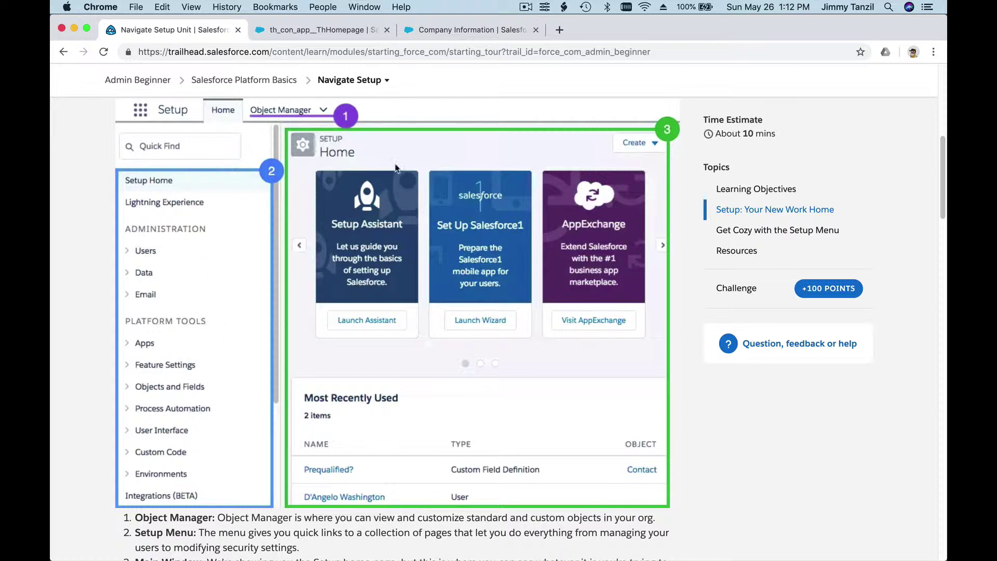
Review the unit's Setup overview image, then bring the Company Information page back
scroll(403, 258, down, 2)
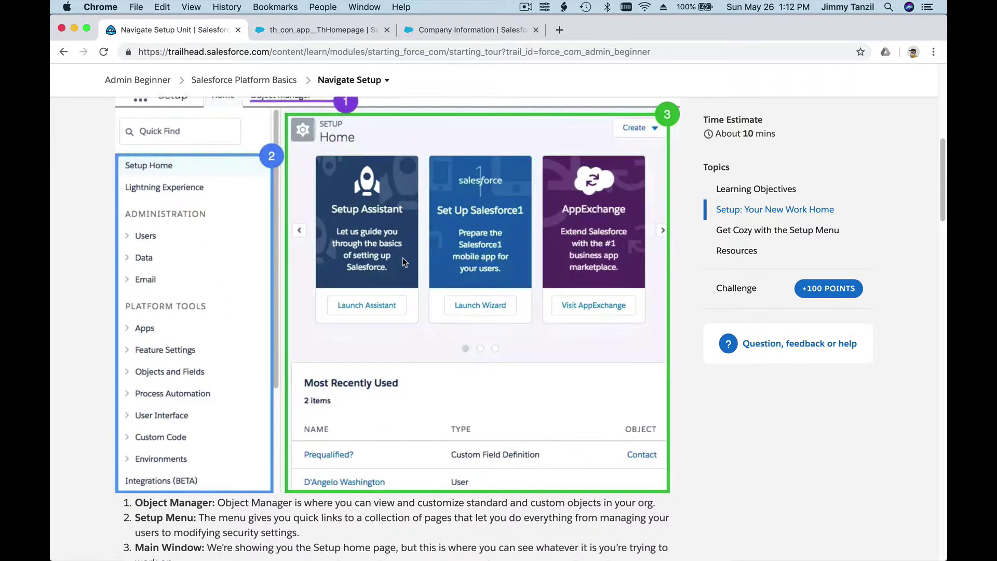
scroll(403, 258, up, 3)
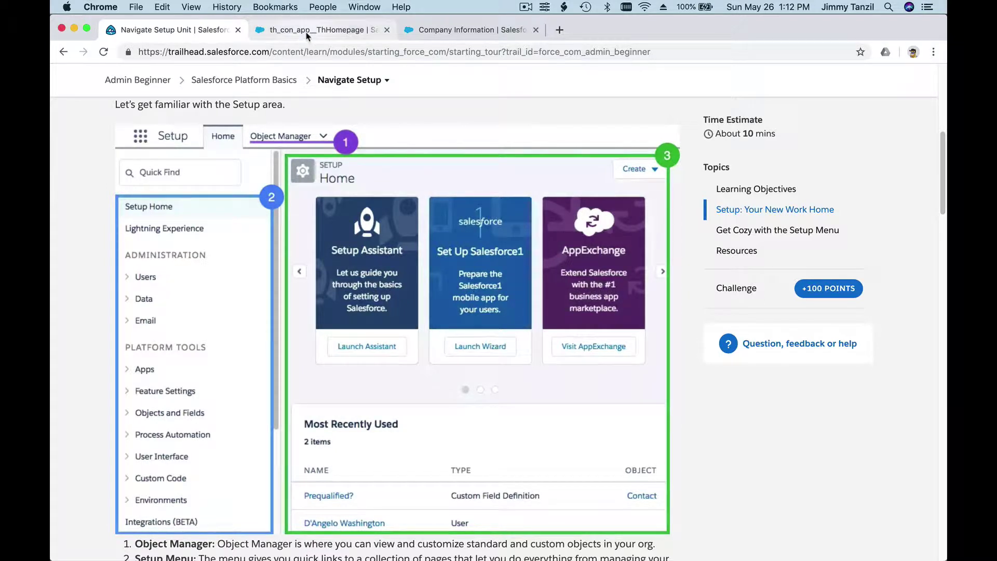
click(443, 39)
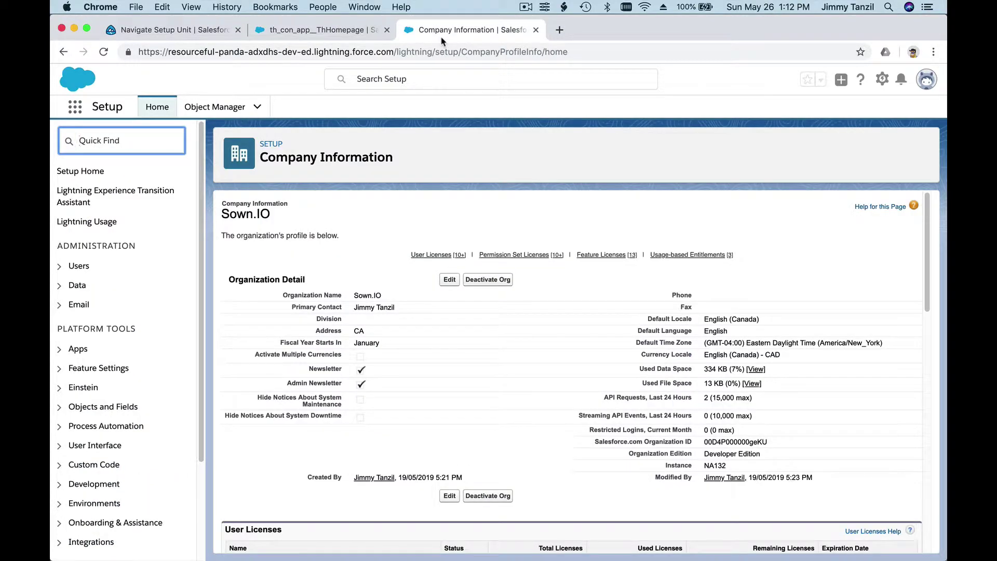
Open Object Manager and filter its objects by 'Stu', then 'C', finally 'Account'
click(215, 103)
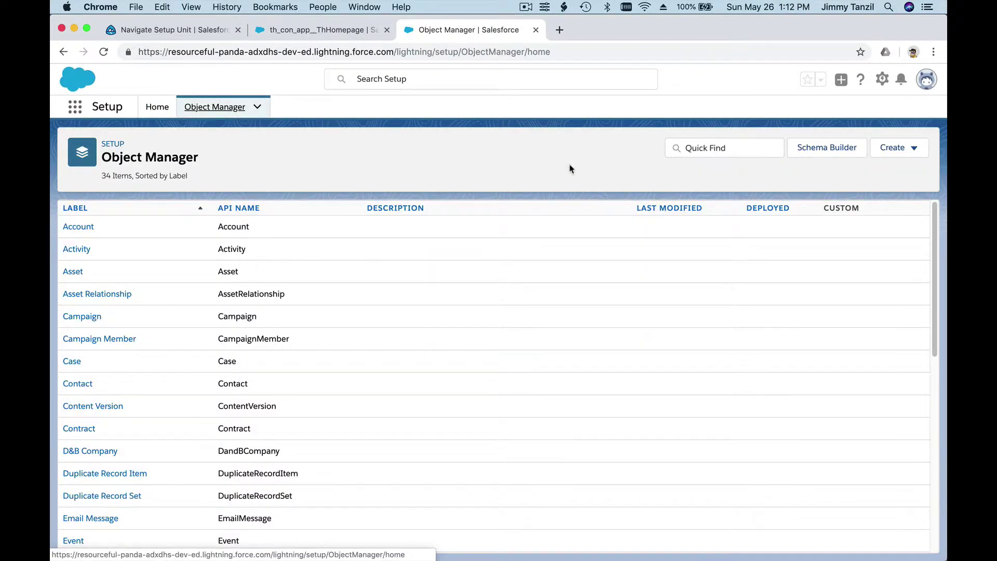
click(694, 149)
text(S)
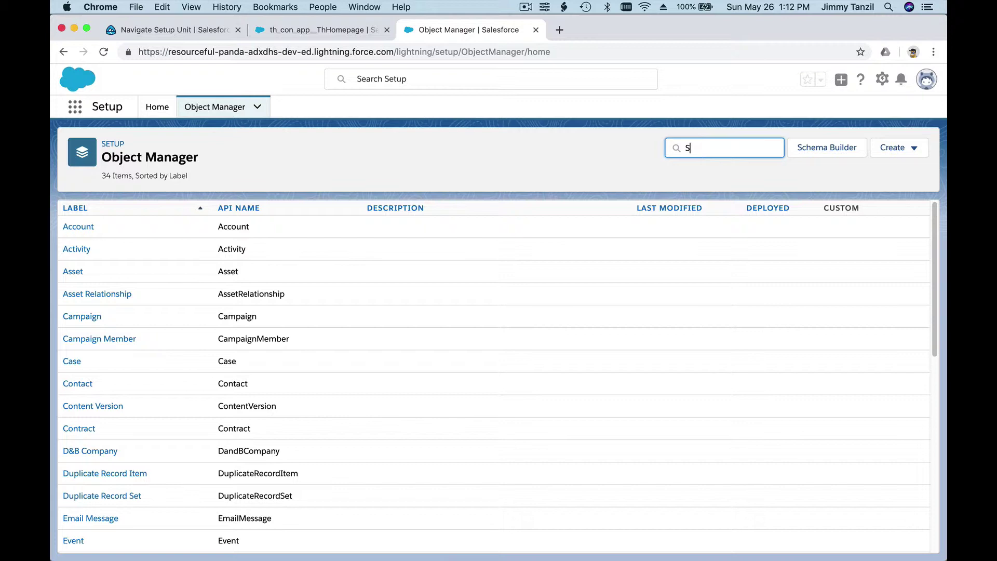
text(tudent)
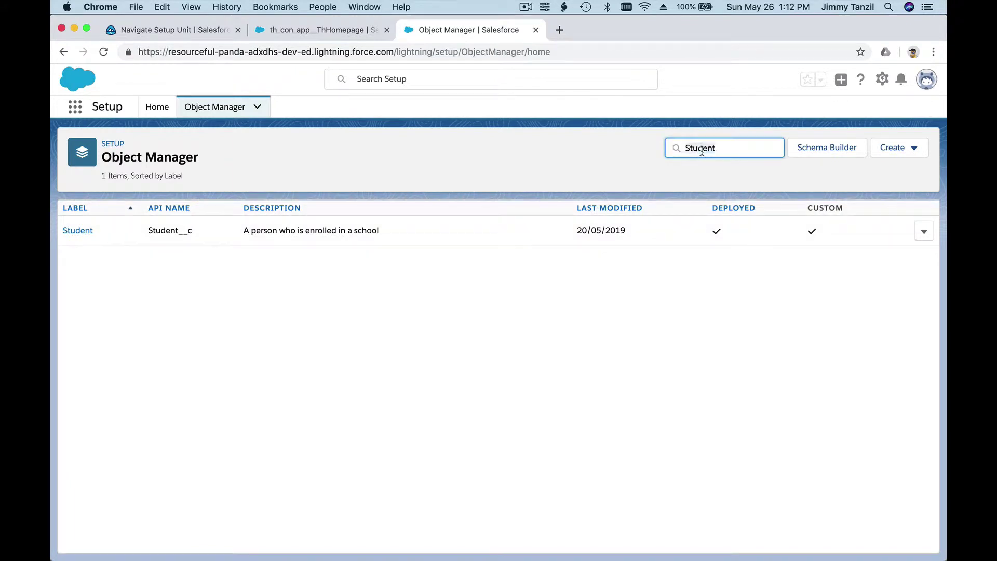
text(Conta)
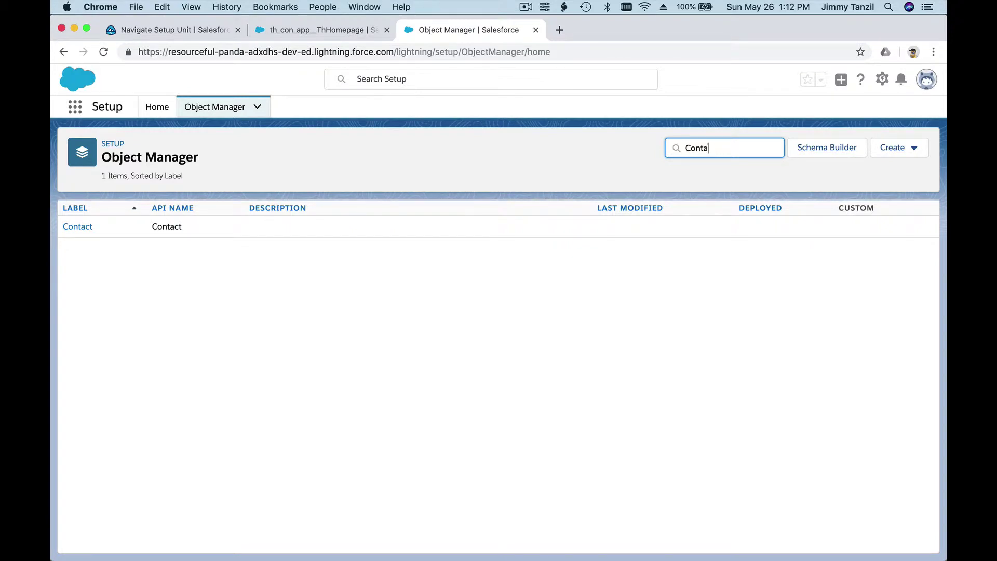
key(BackSpace)
key(BackSpace)
key(BackSpace)
key(BackSpace)
key(BackSpace)
text(Acco)
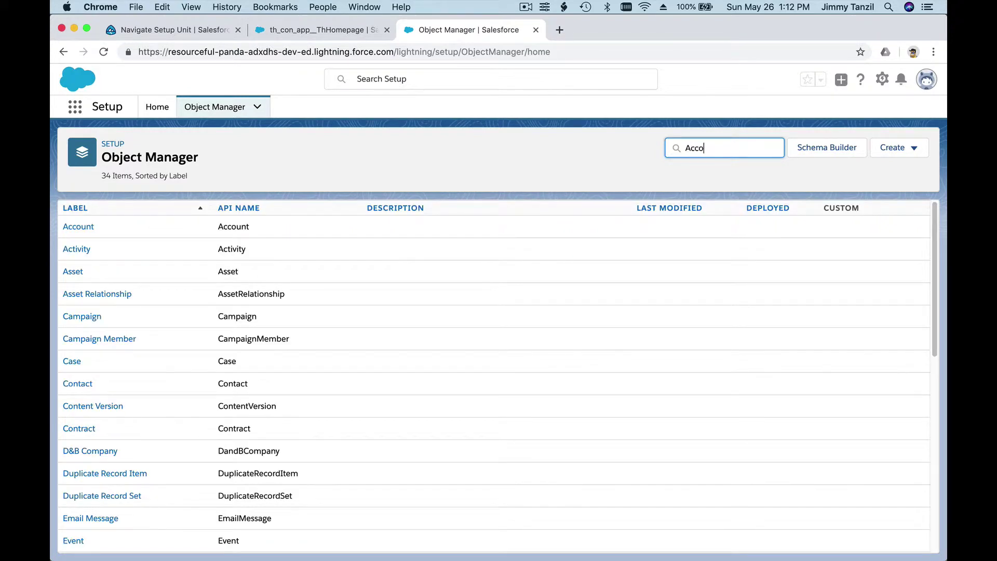
text(unt)
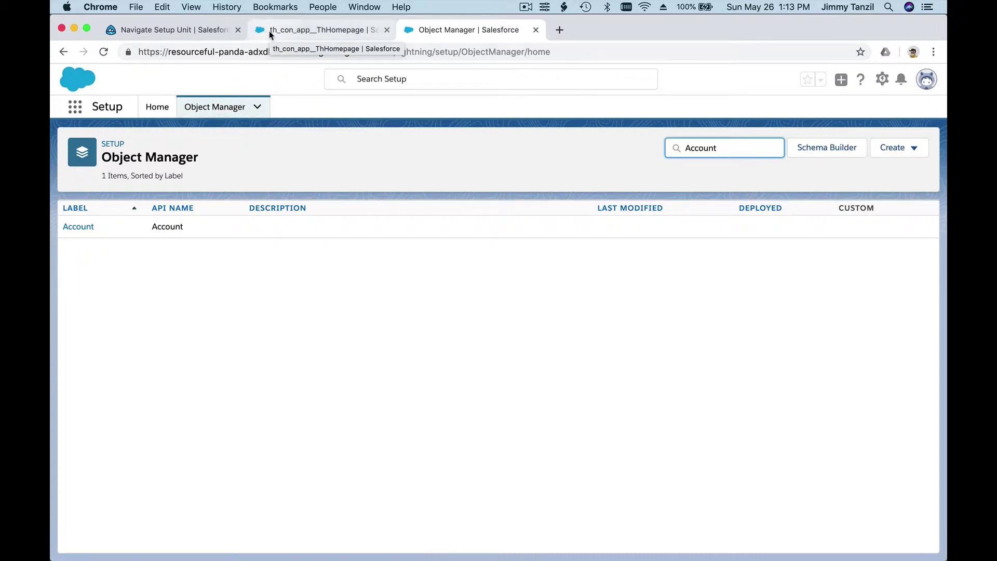
click(205, 35)
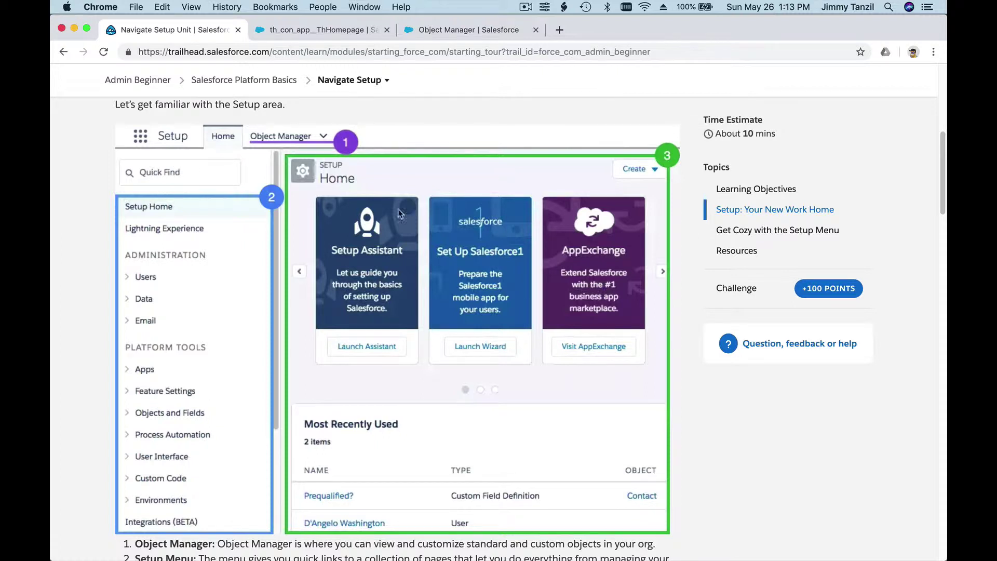
scroll(447, 256, down, 1)
scroll(446, 257, down, 3)
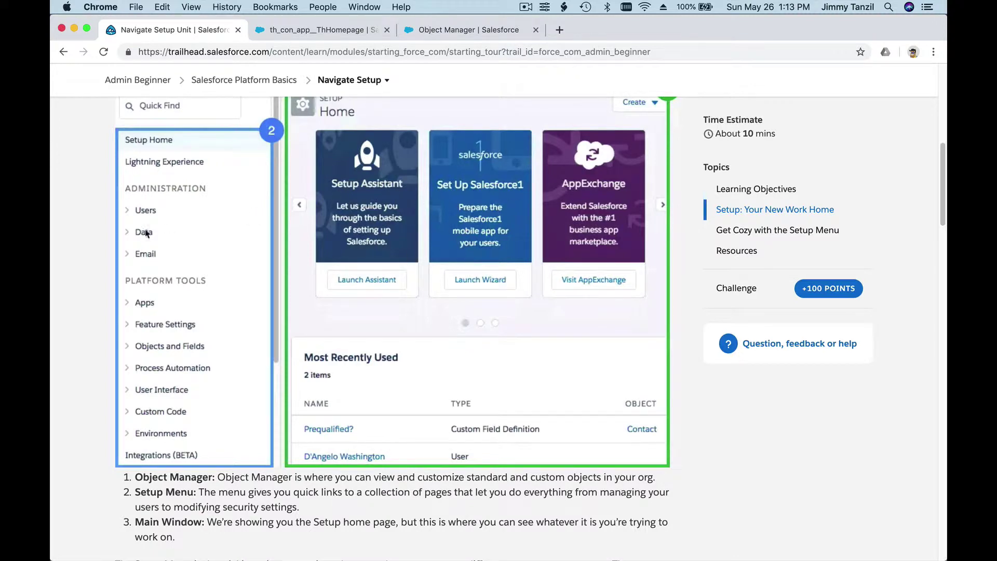
scroll(422, 236, up, 2)
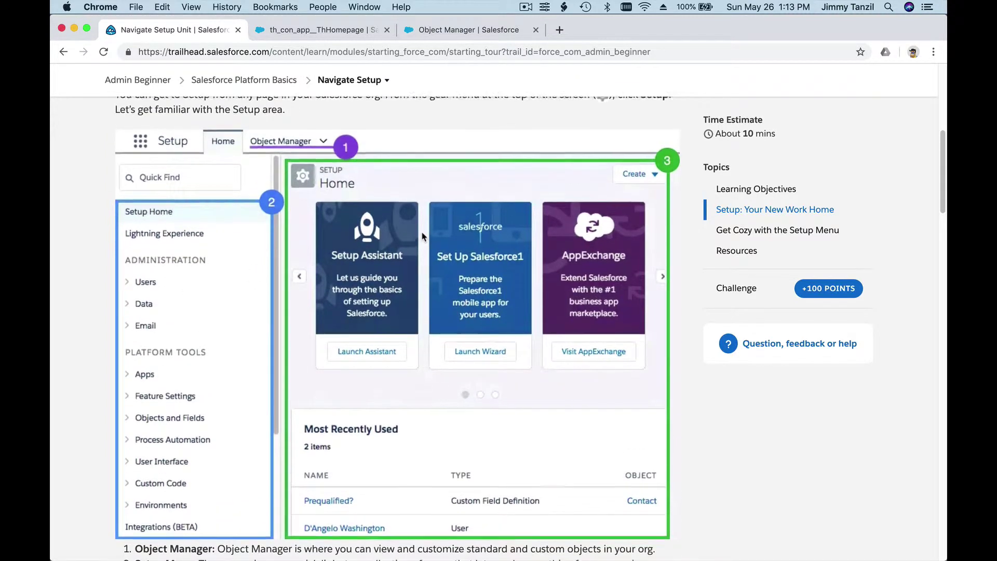
scroll(467, 244, down, 4)
scroll(502, 255, down, 4)
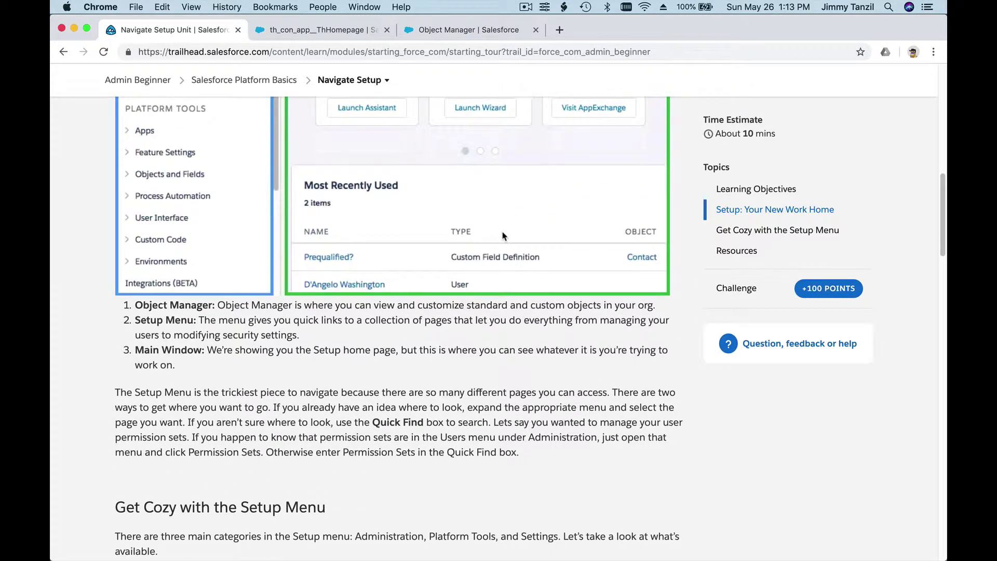
scroll(502, 235, down, 6)
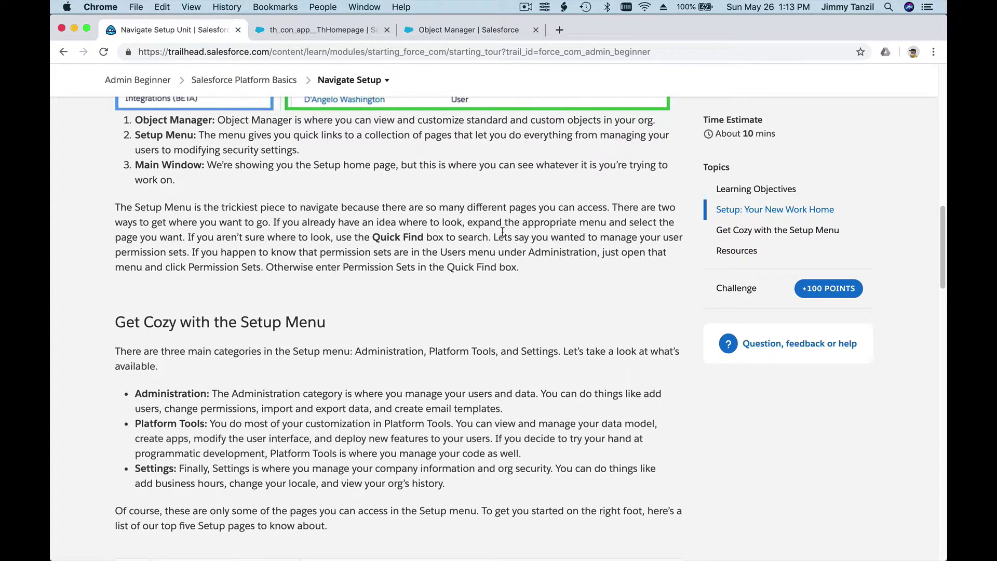
scroll(502, 232, down, 4)
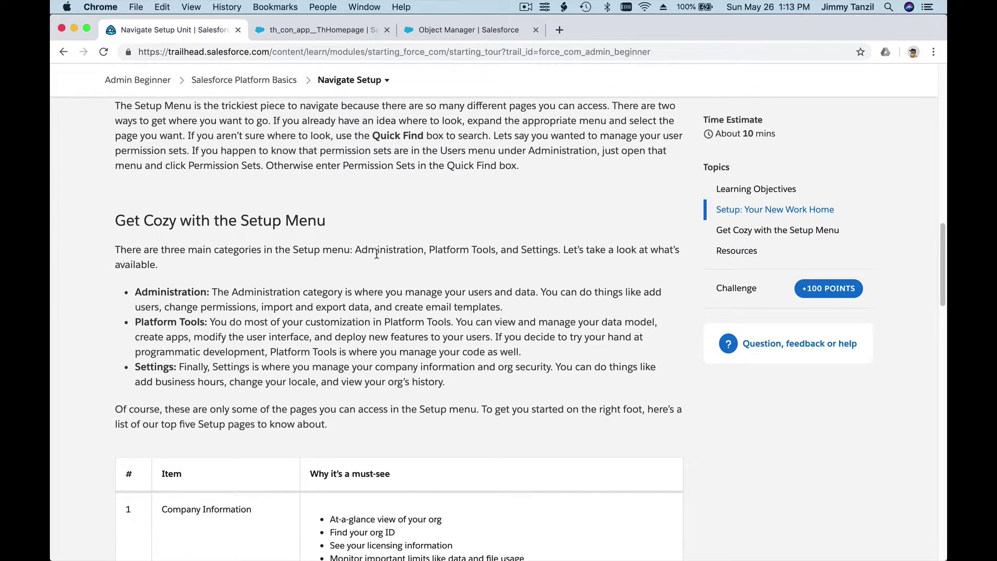
scroll(372, 271, down, 1)
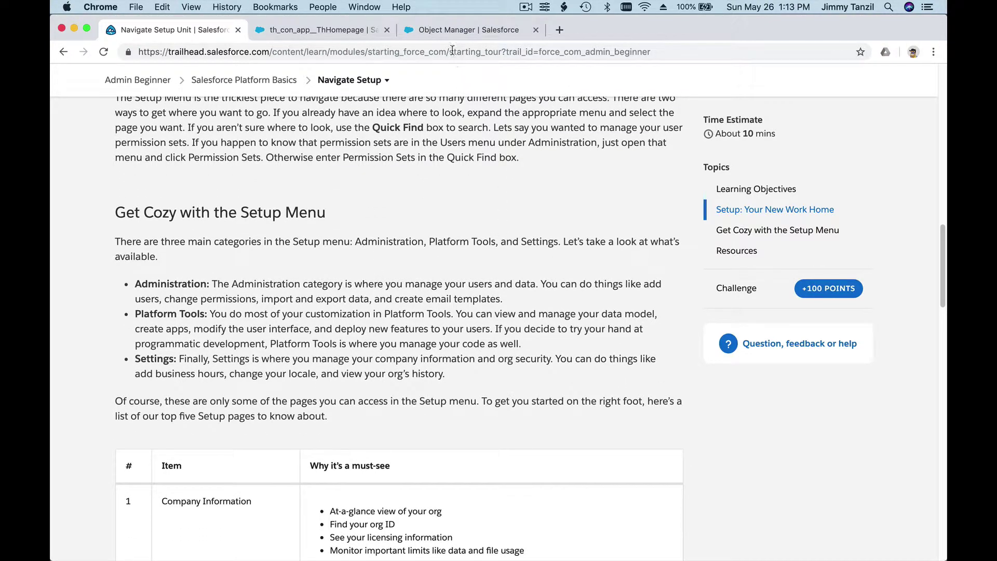
click(452, 37)
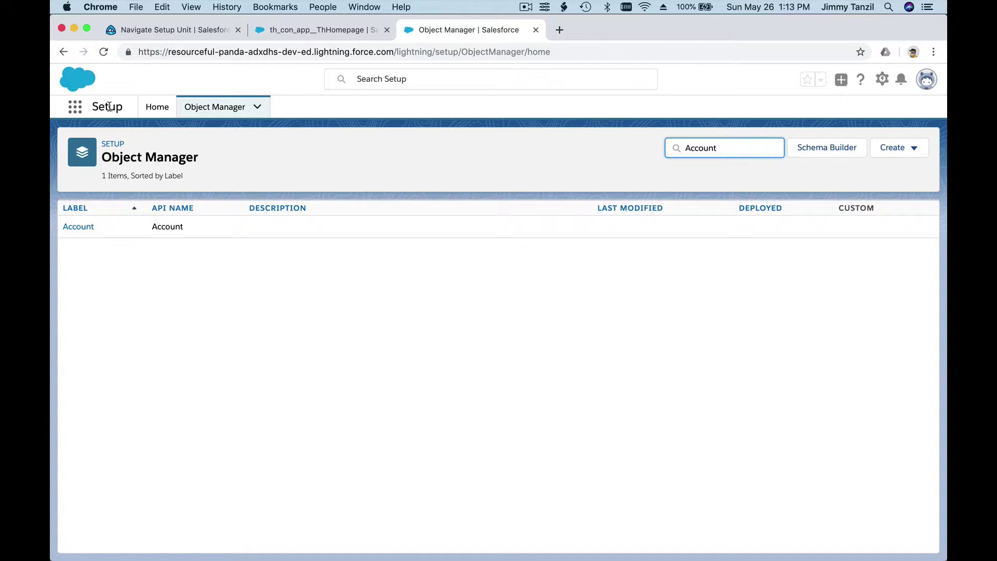
Go to Setup Home, scan its sidebar, then return to the Navigate Setup tutorial
click(157, 109)
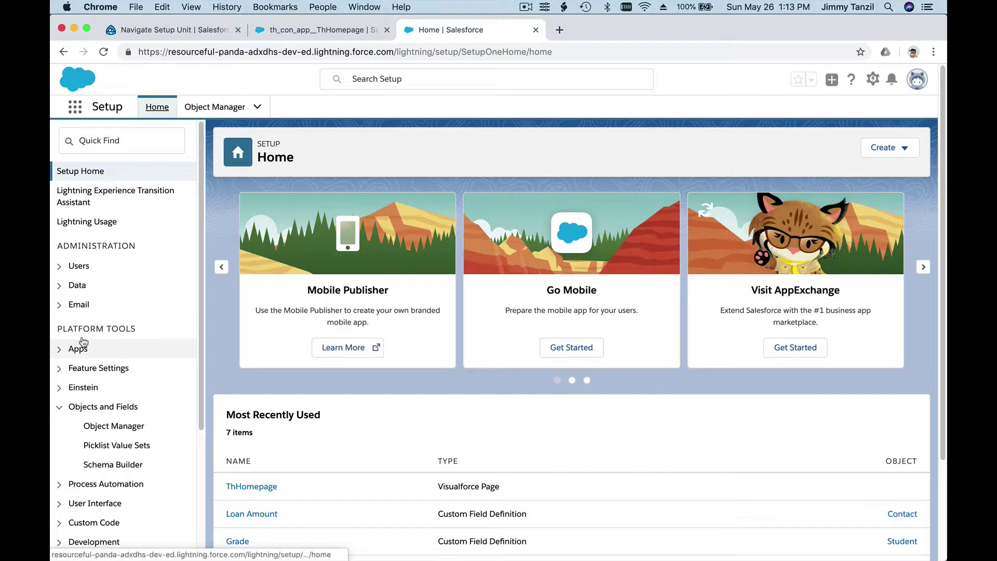
scroll(89, 331, down, 5)
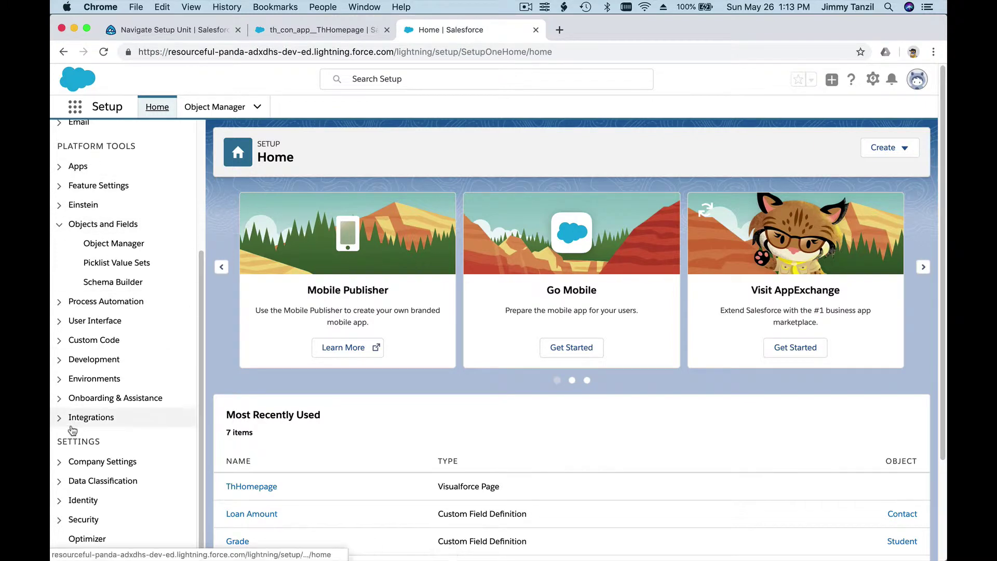
scroll(78, 363, up, 5)
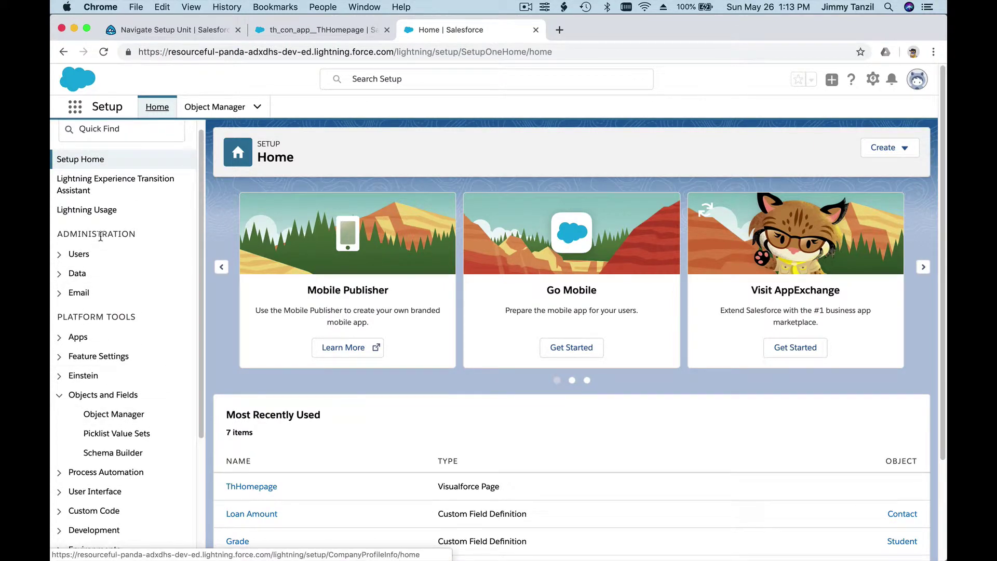
click(208, 26)
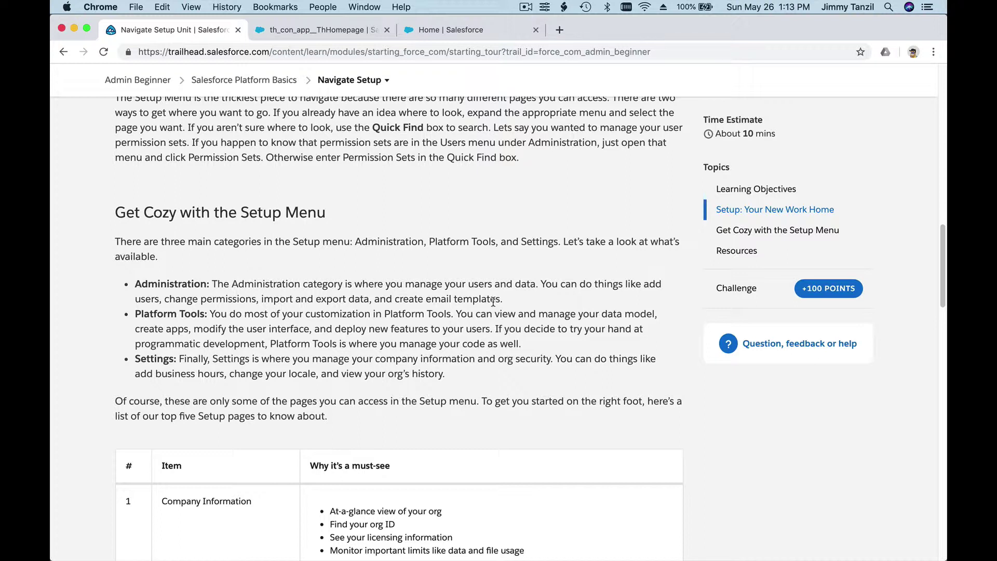
Scroll the tutorial slightly, then bring the 'Home | Salesforce' Setup page back to front
scroll(492, 301, down, 1)
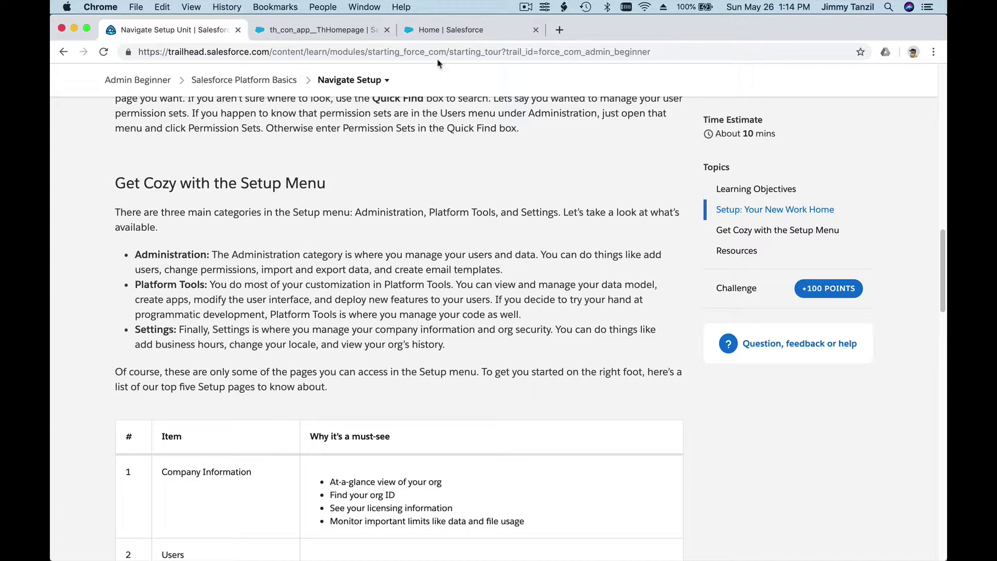
click(444, 33)
scroll(402, 257, down, 3)
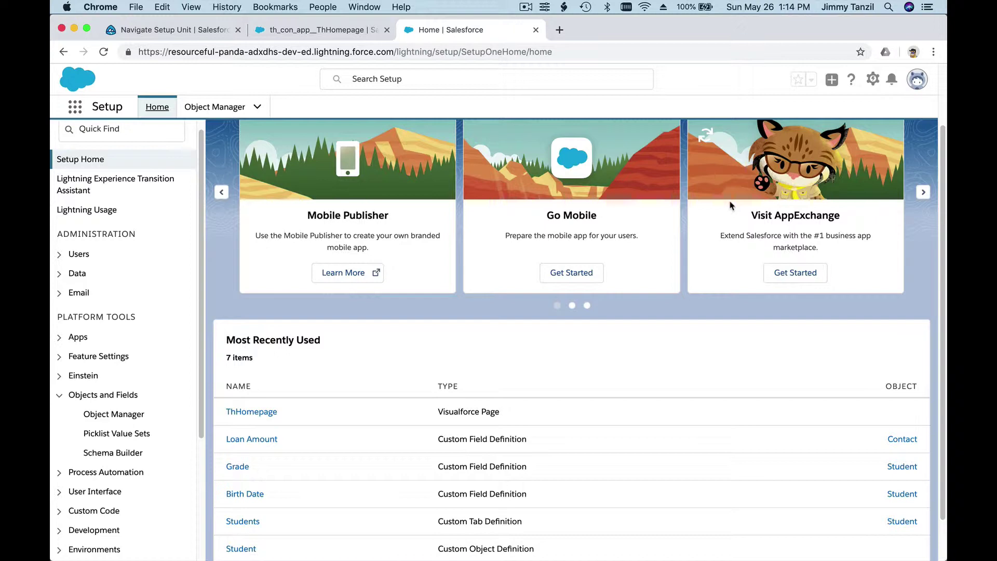
scroll(730, 206, up, 1)
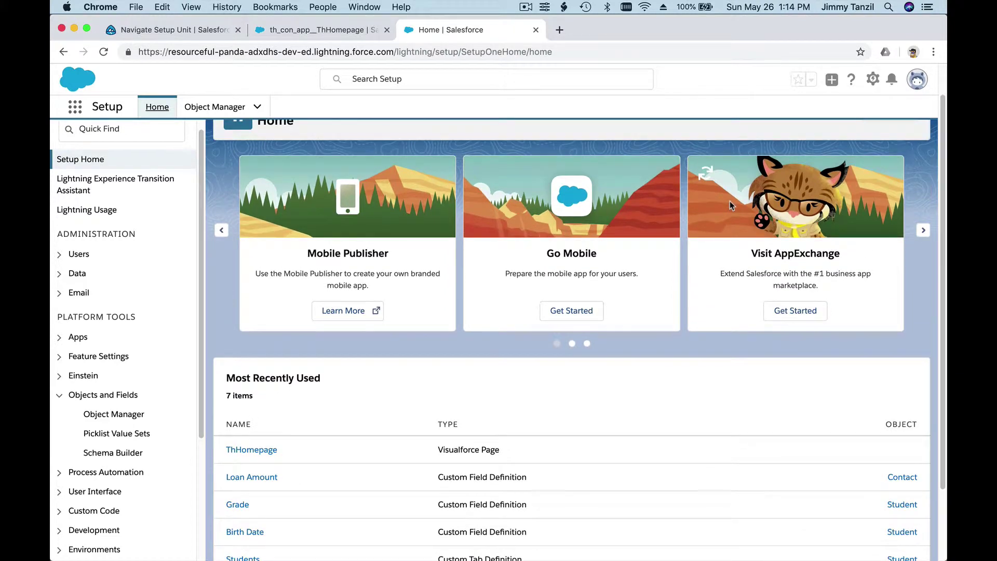
scroll(730, 202, down, 2)
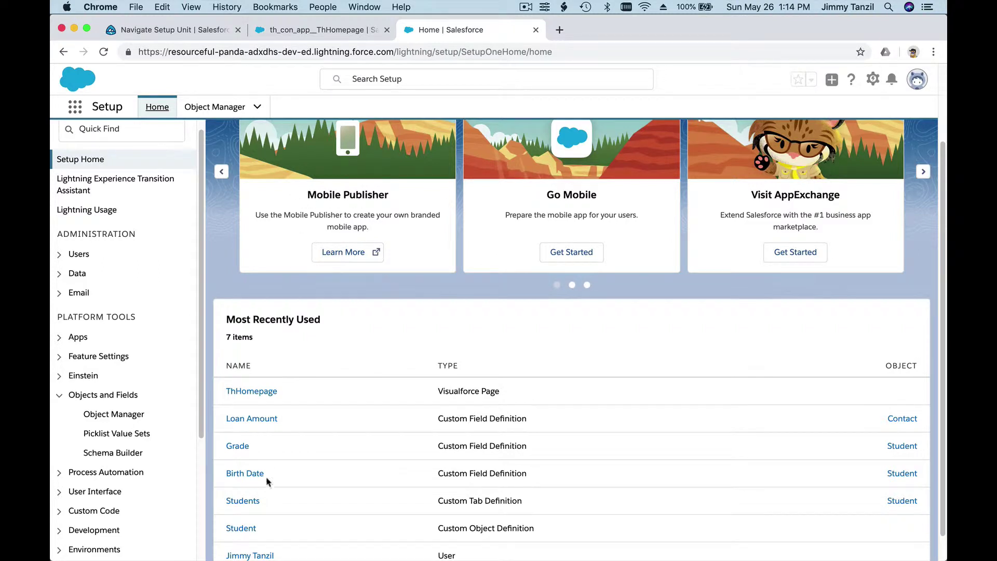
scroll(628, 241, up, 1)
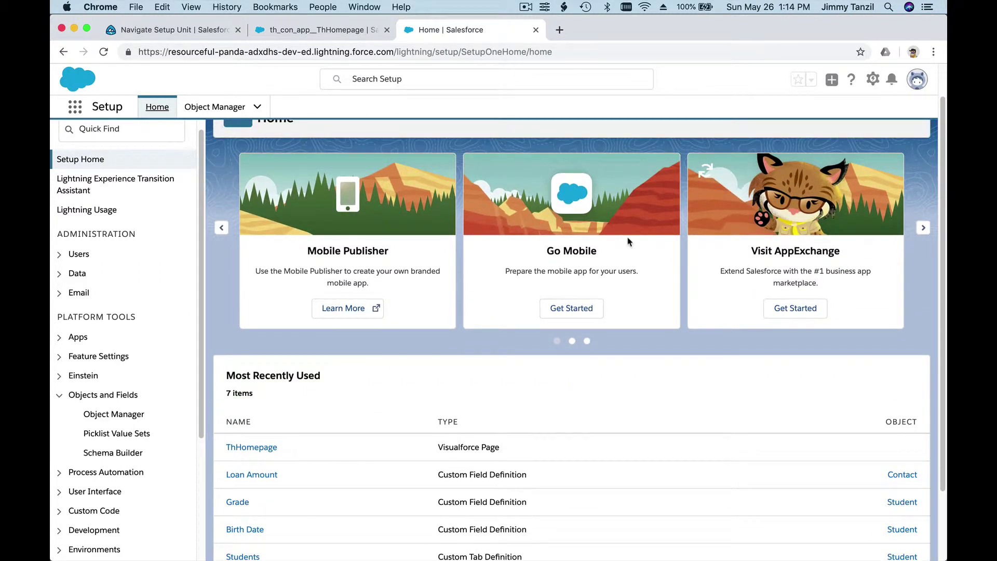
scroll(627, 242, down, 3)
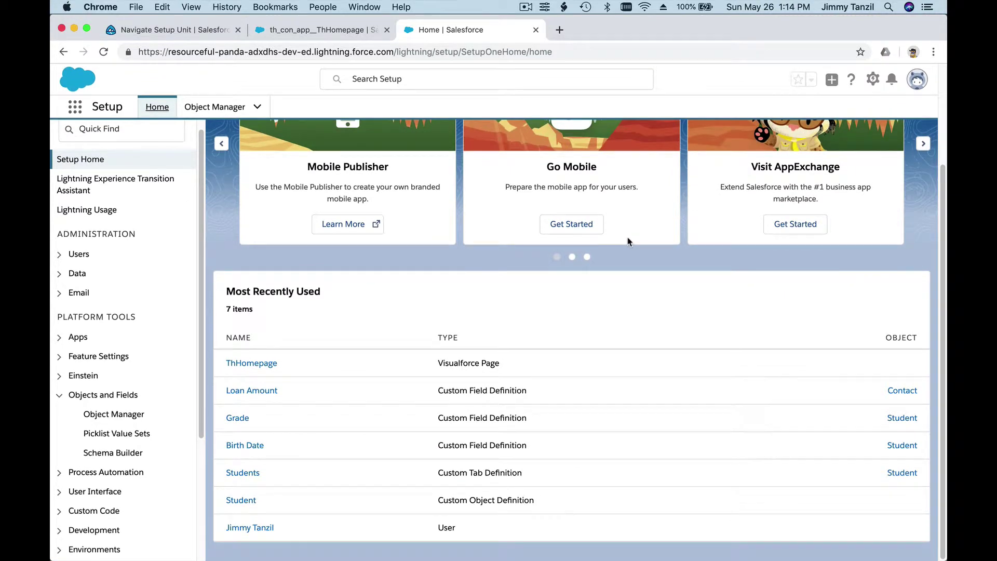
scroll(627, 241, up, 3)
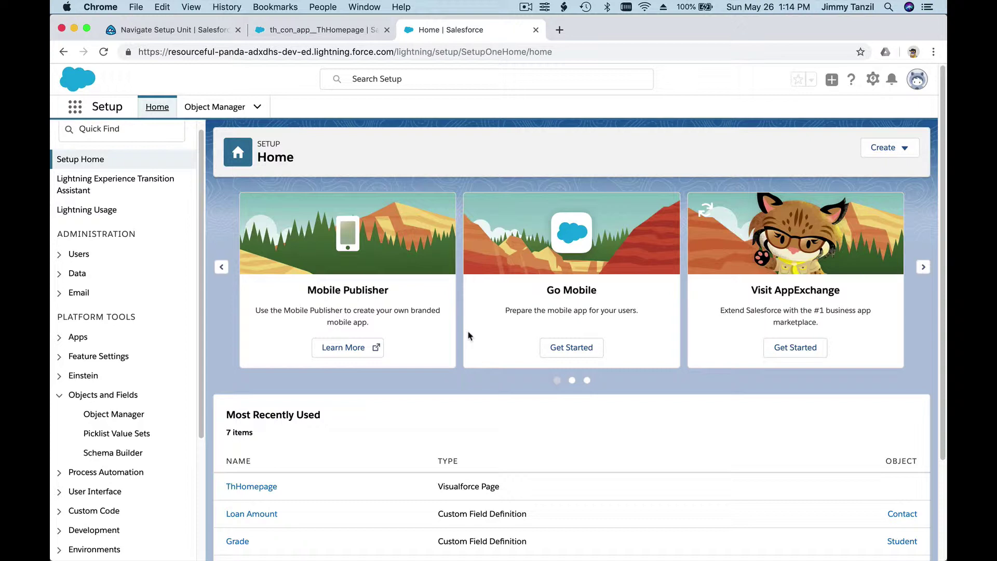
click(297, 35)
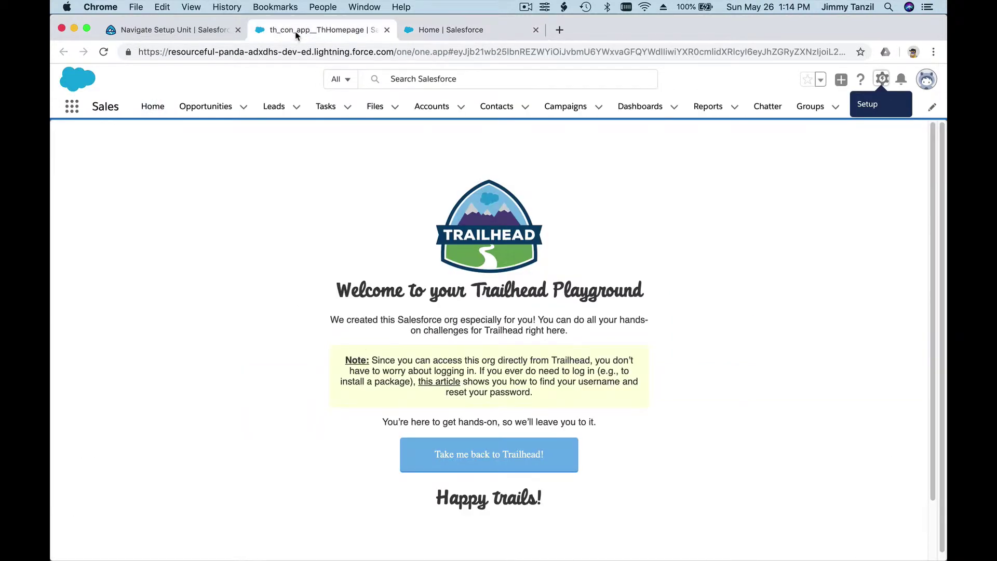
click(208, 35)
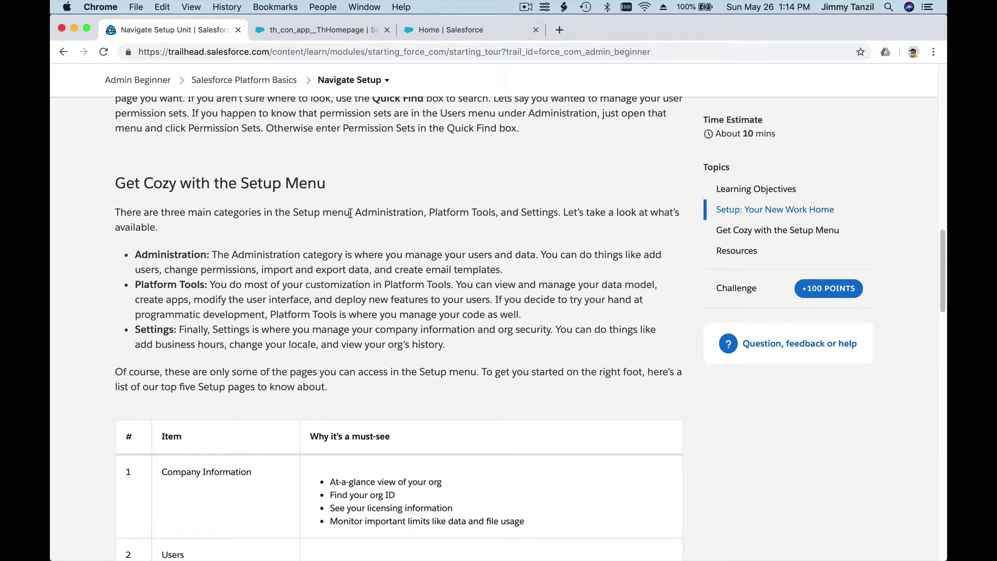
scroll(350, 213, down, 2)
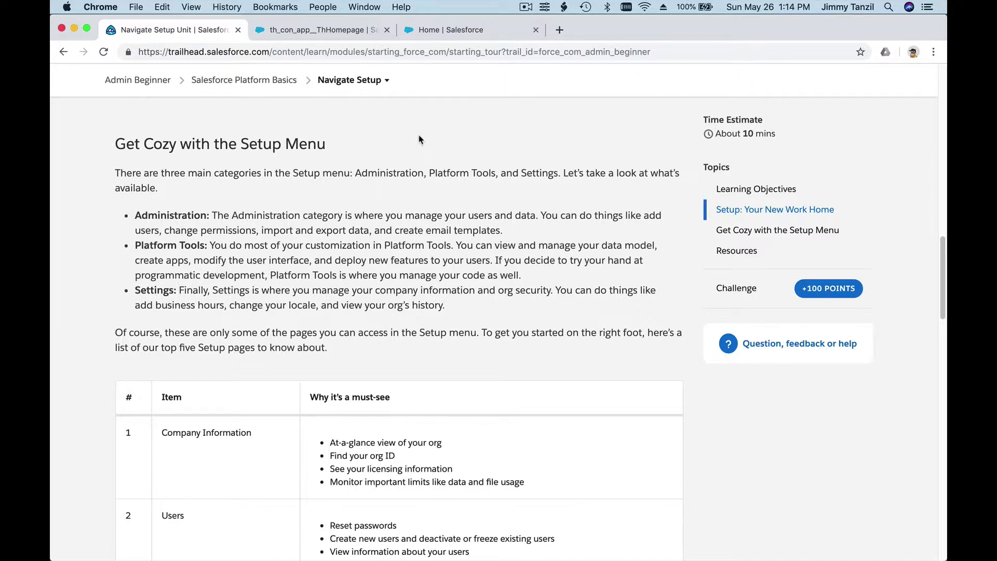
click(439, 35)
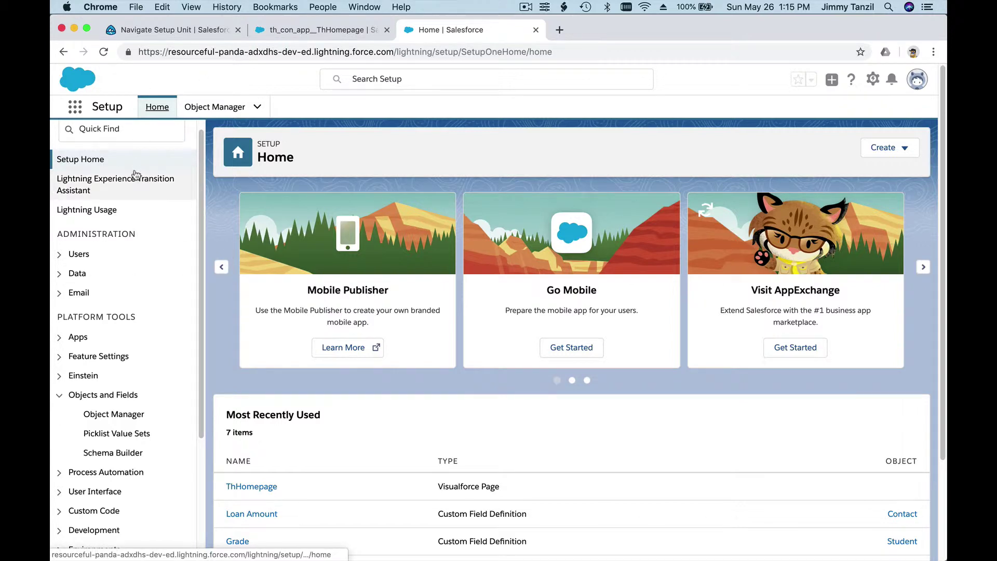
scroll(135, 176, down, 2)
scroll(135, 175, down, 3)
scroll(136, 175, up, 6)
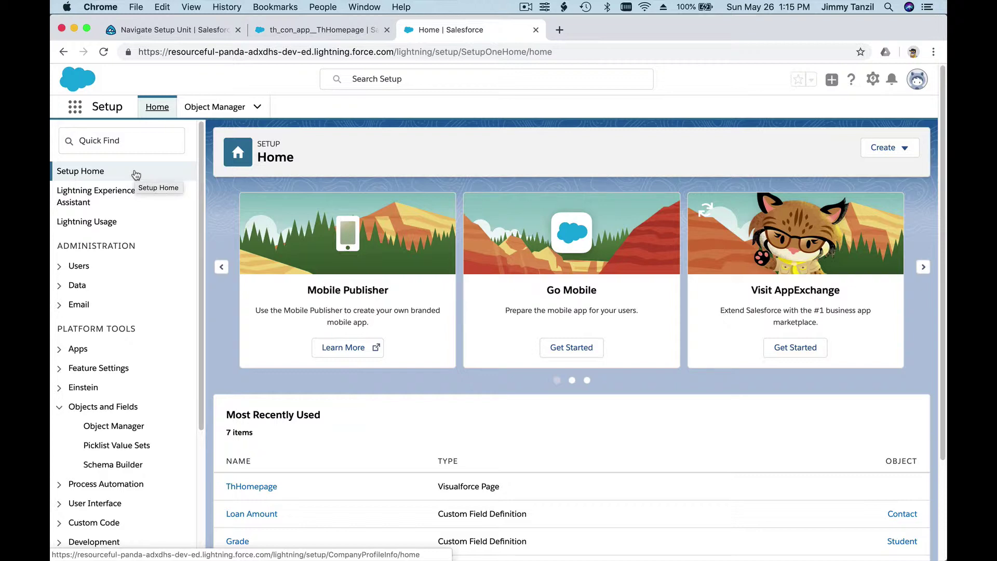
scroll(135, 174, down, 1)
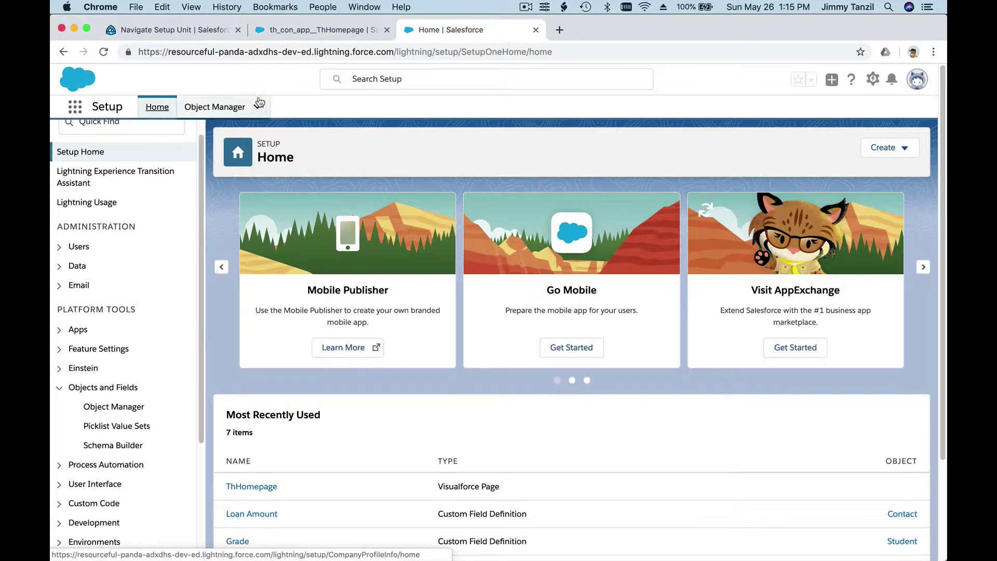
Return to the Navigate Setup unit and scroll to its five must-see Setup pages table
click(192, 32)
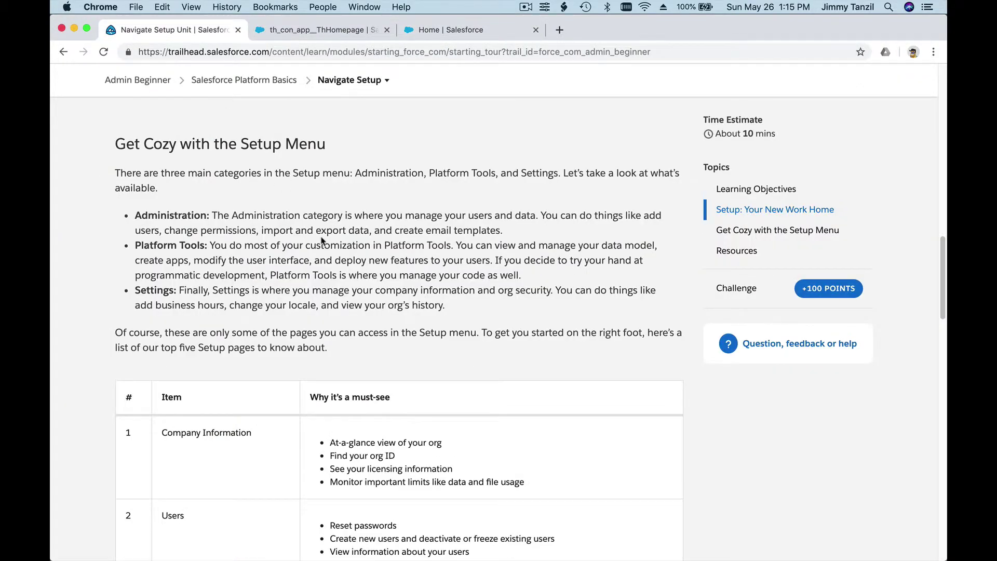
scroll(319, 239, down, 5)
scroll(322, 240, down, 1)
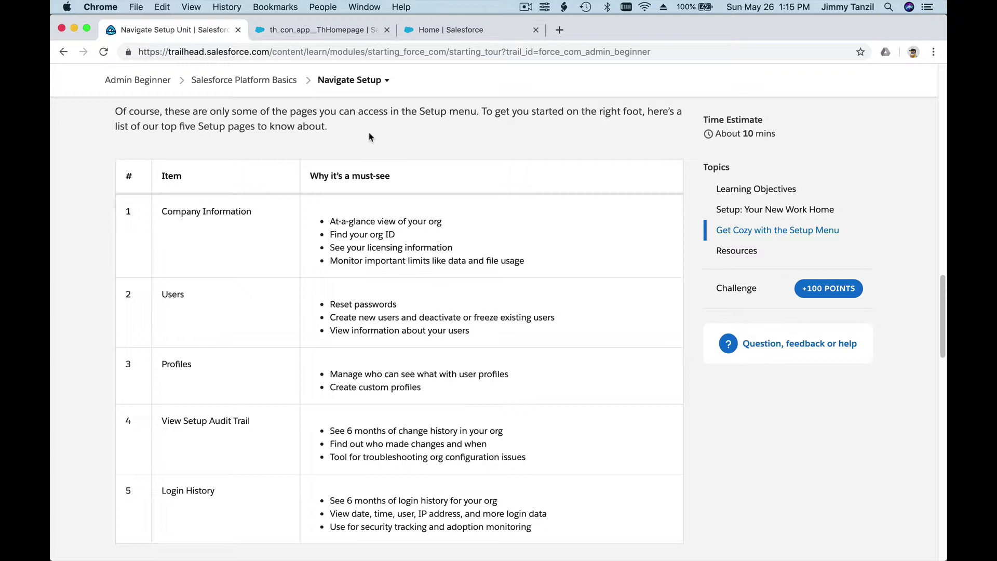
scroll(381, 140, down, 3)
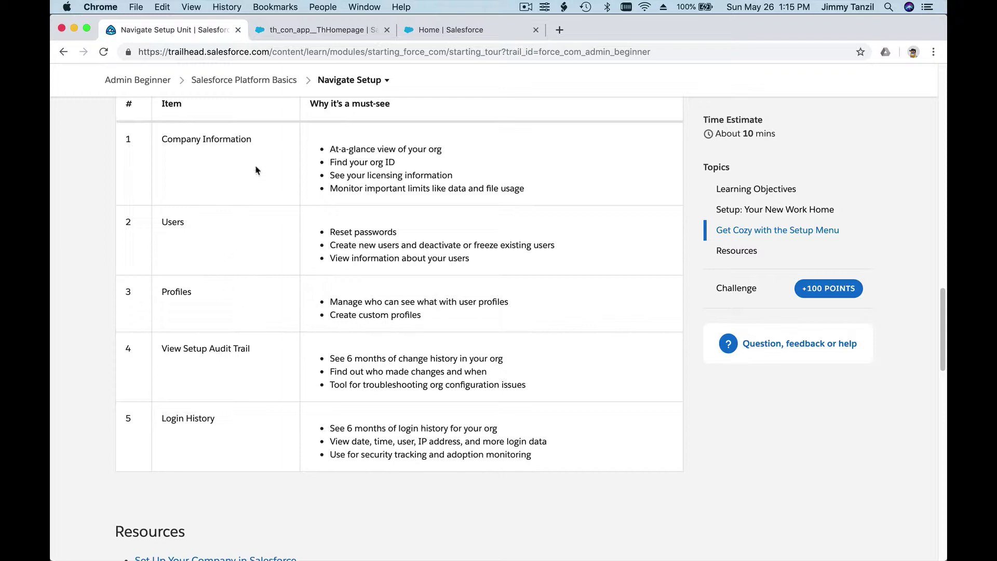
Search Setup for 'company', open Company Information, and review its user, permission set and feature licenses
click(426, 31)
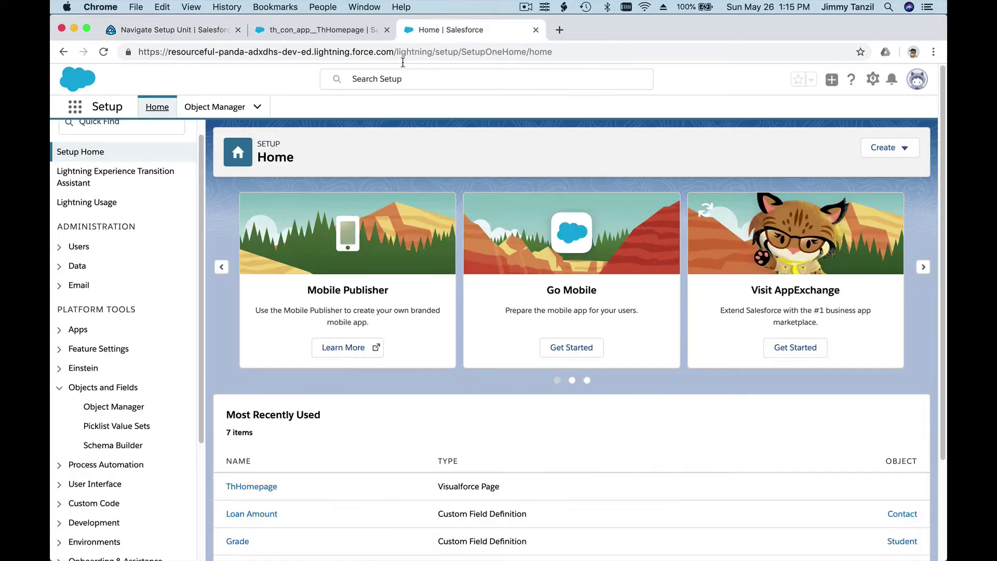
scroll(129, 158, up, 1)
click(132, 143)
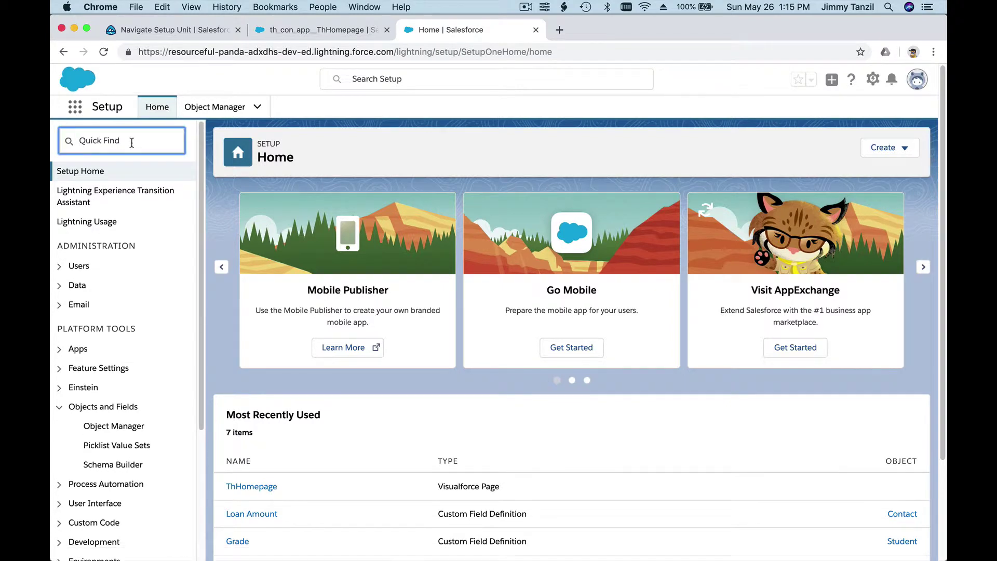
text(company)
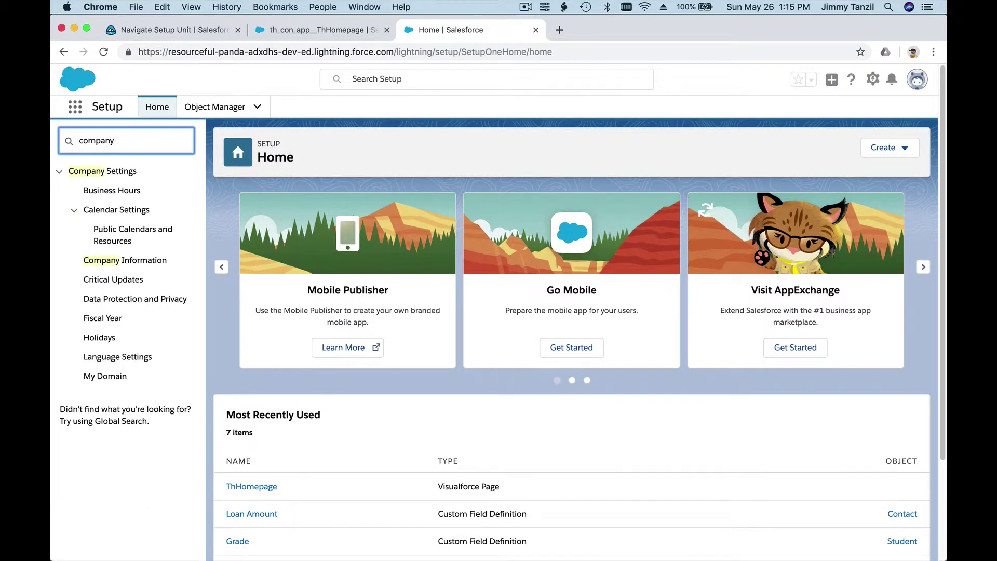
click(139, 265)
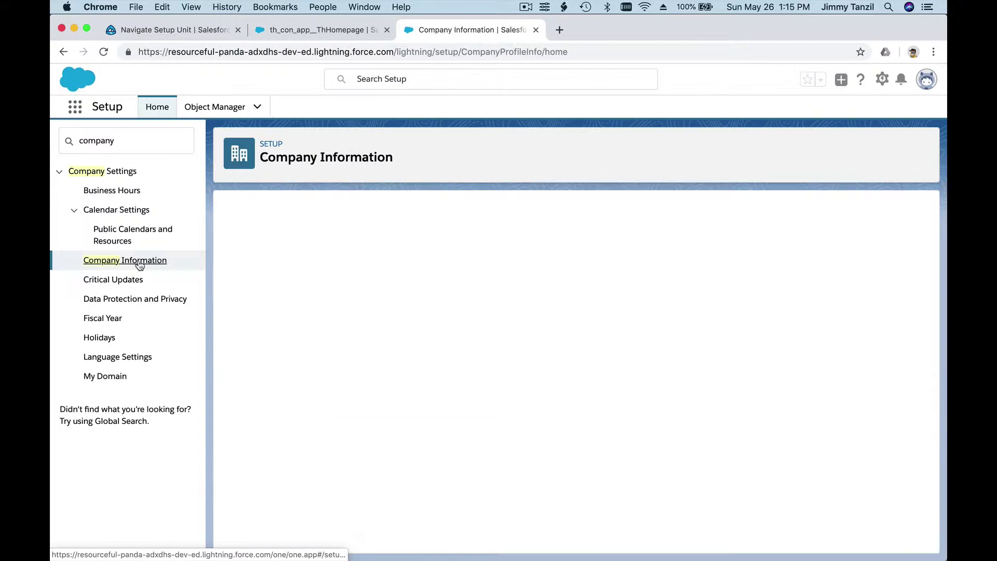
scroll(388, 309, down, 2)
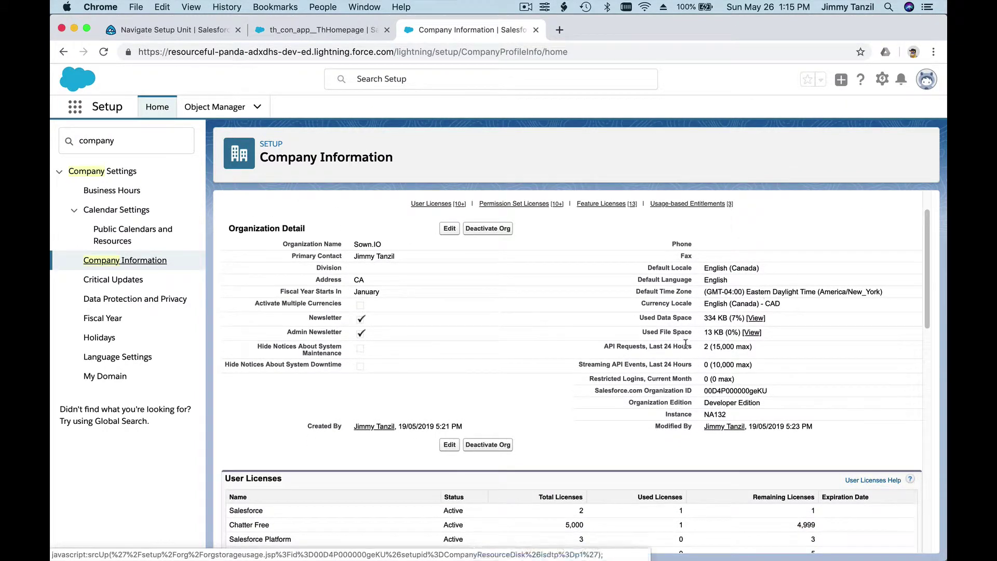
scroll(690, 326, down, 4)
scroll(691, 326, down, 2)
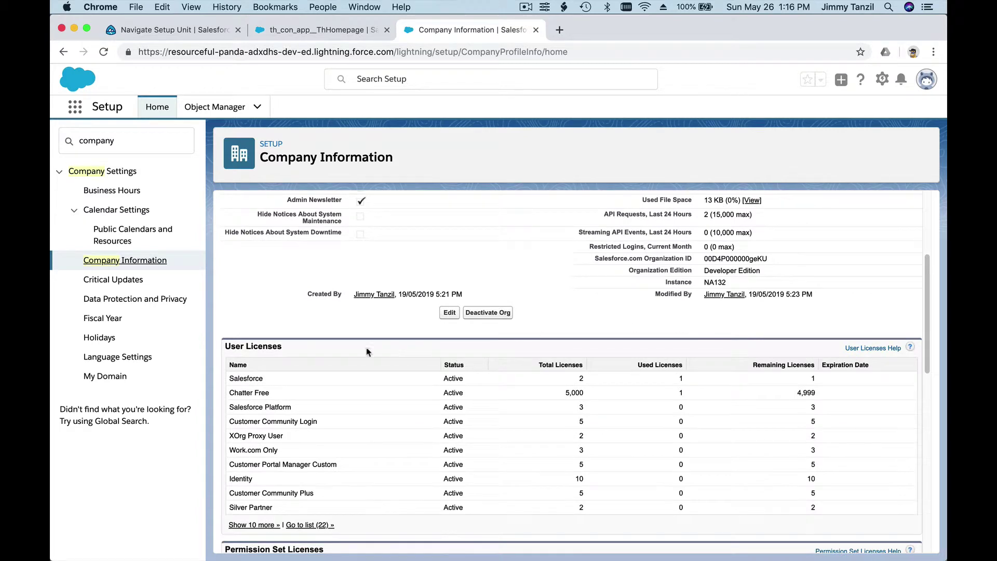
scroll(272, 345, down, 3)
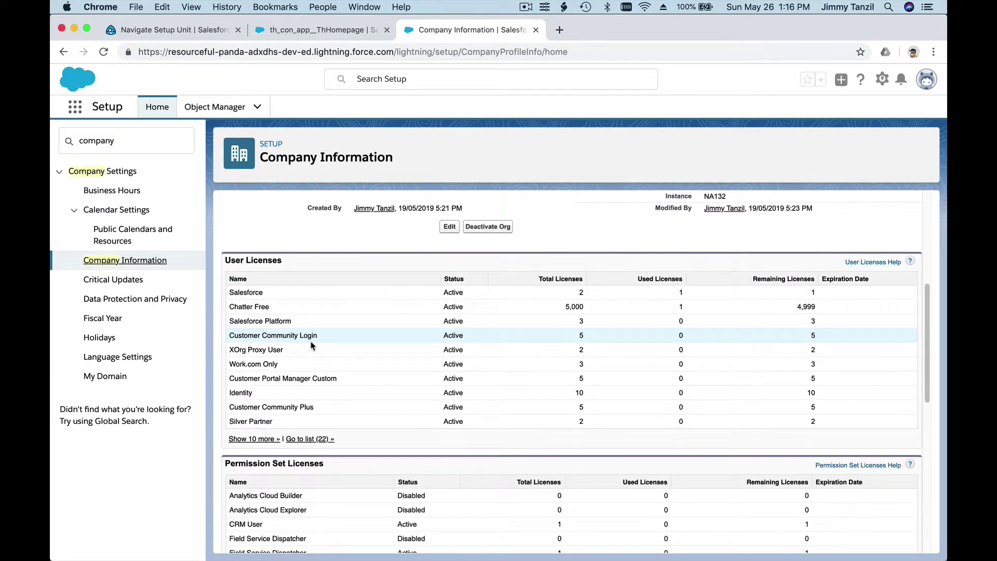
scroll(300, 355, down, 8)
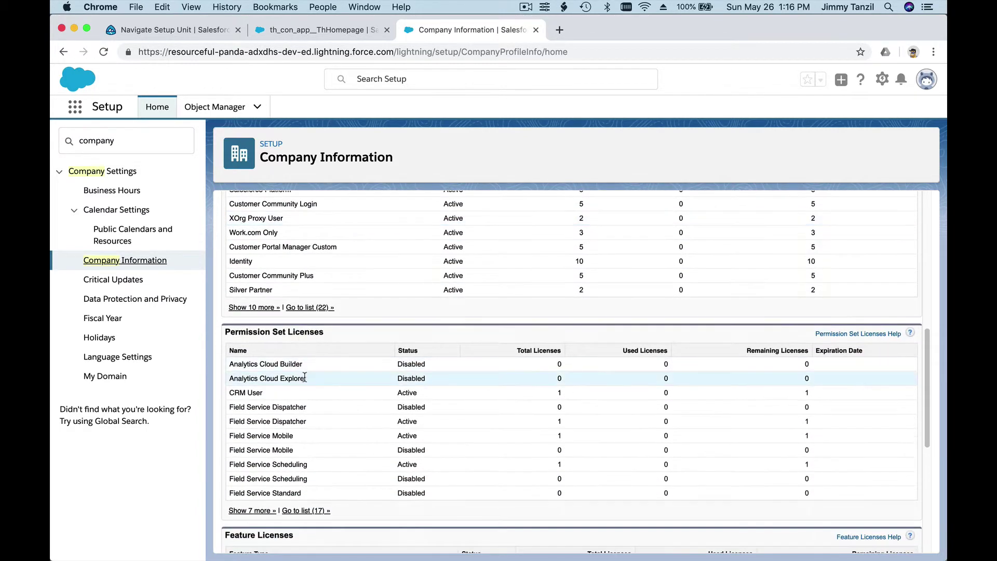
scroll(274, 454, down, 8)
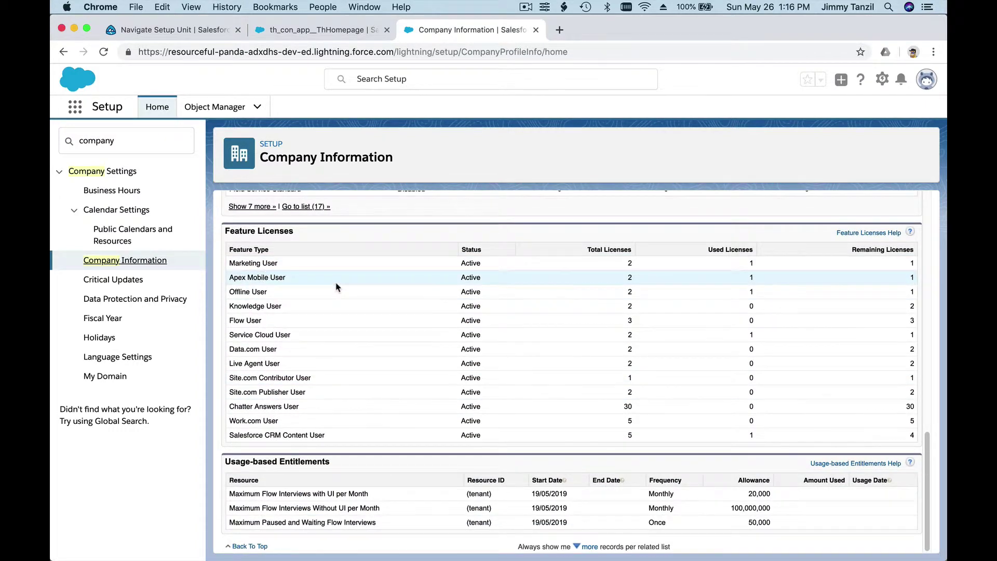
scroll(332, 286, up, 2)
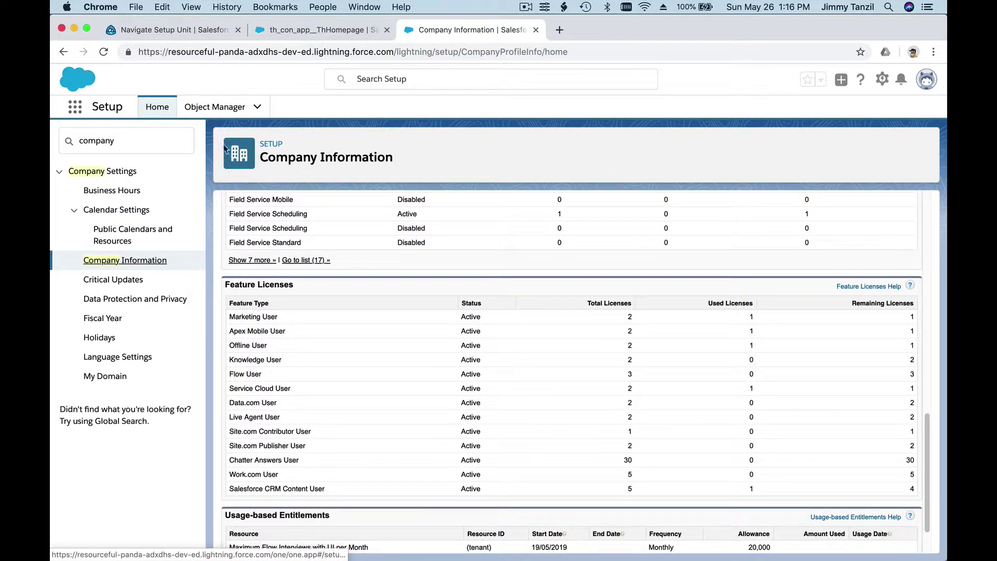
click(182, 32)
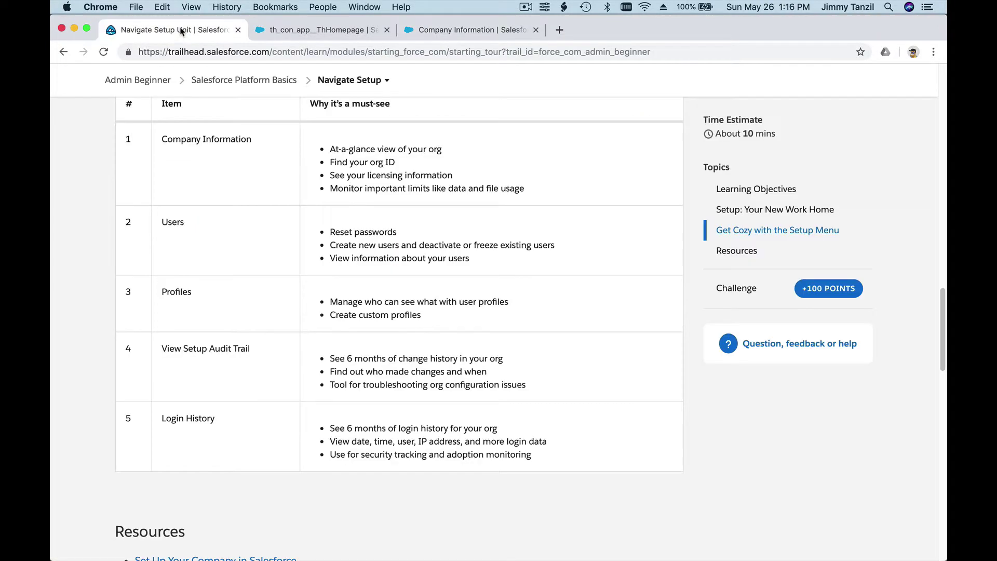
scroll(319, 304, down, 5)
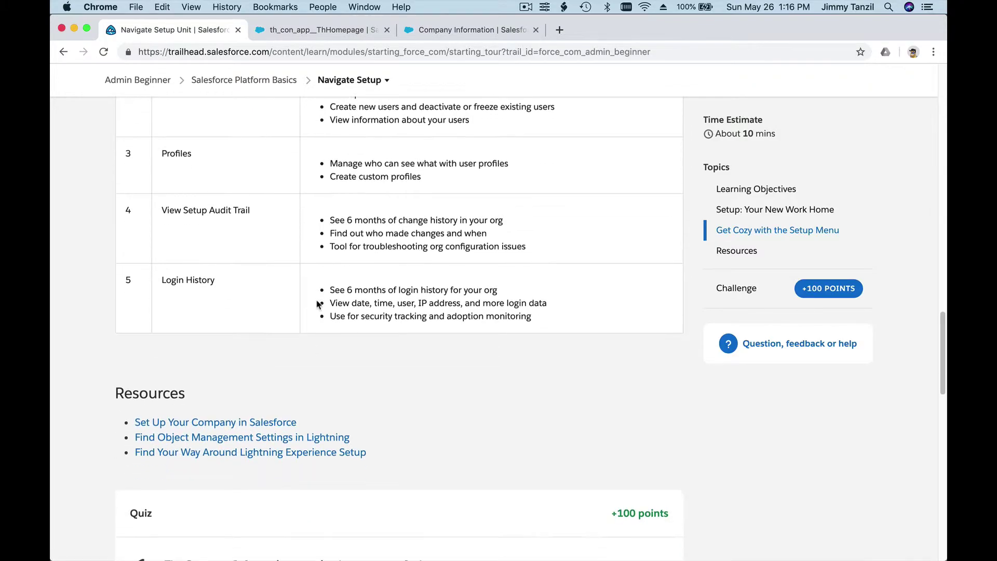
scroll(409, 337, up, 15)
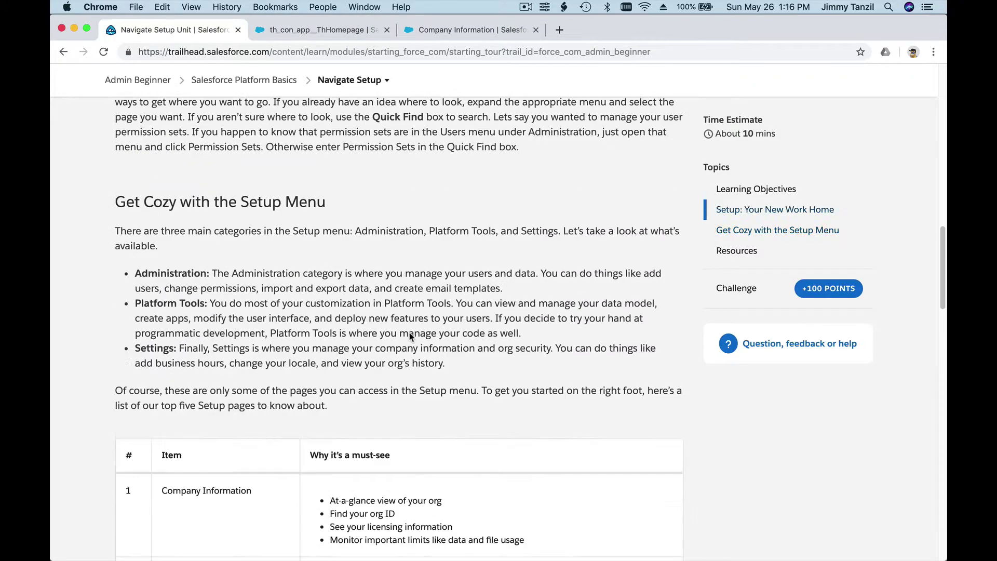
scroll(410, 335, down, 15)
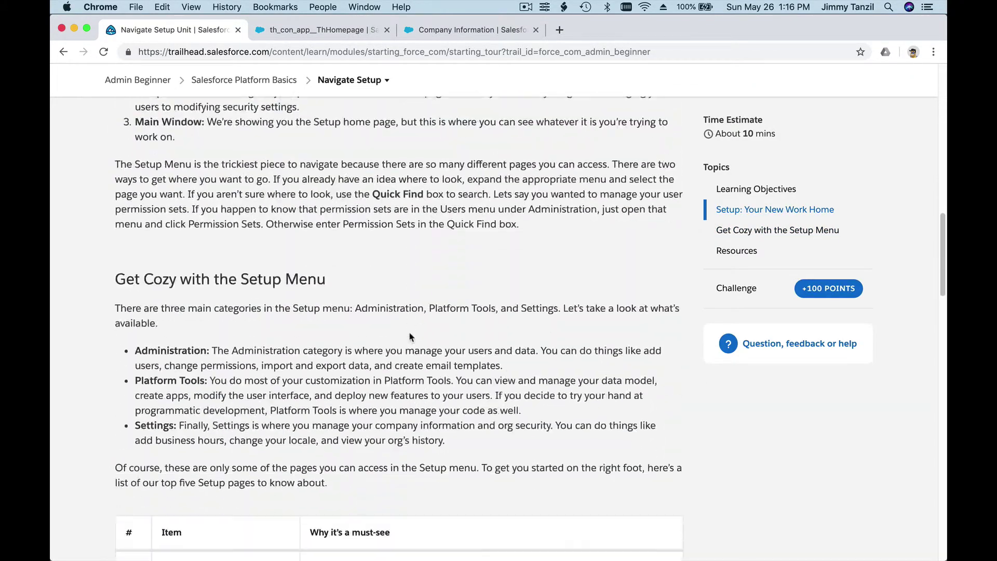
scroll(410, 337, down, 1)
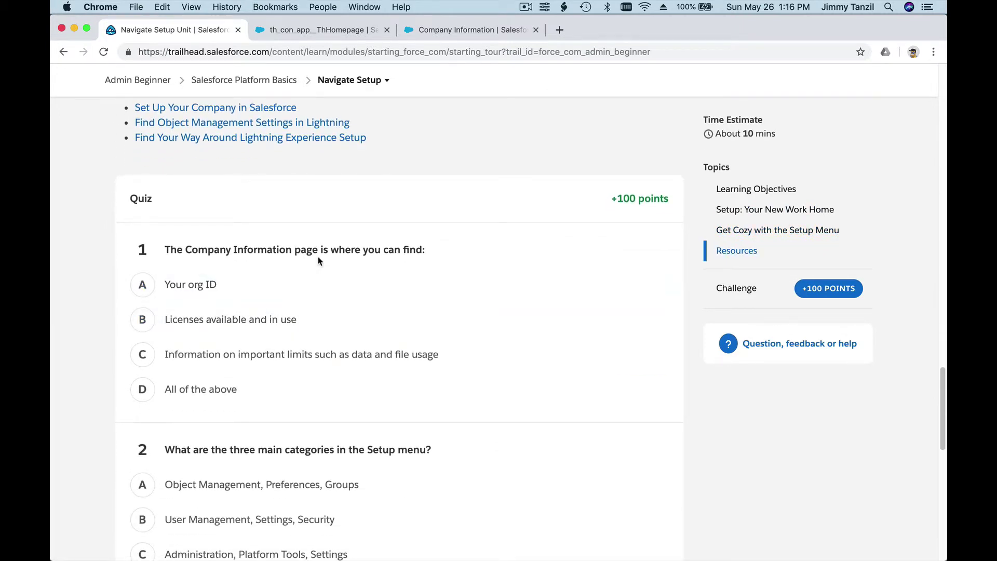
scroll(318, 259, down, 1)
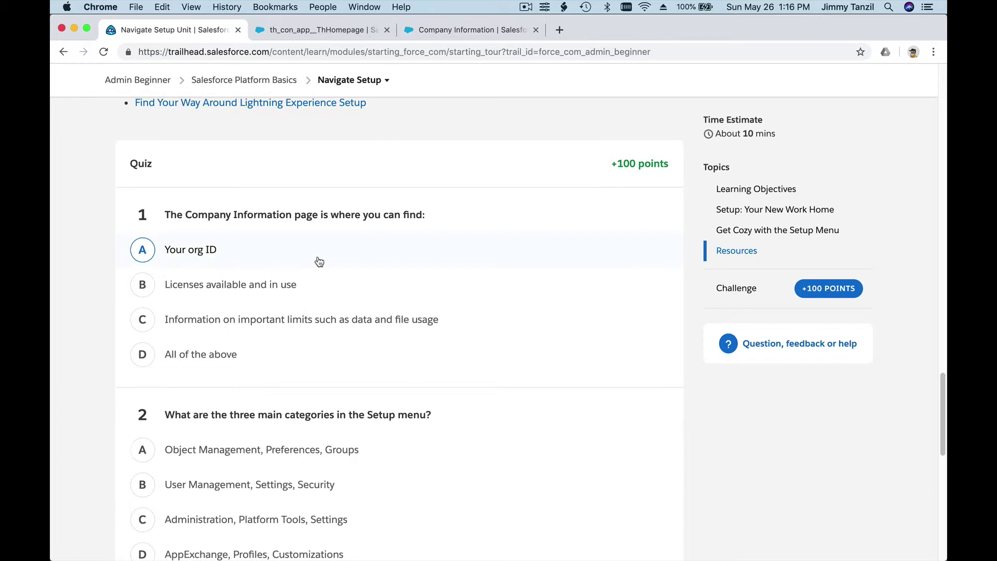
Select the Organization ID on Company Information, then return to the quiz's Company Information question
click(459, 31)
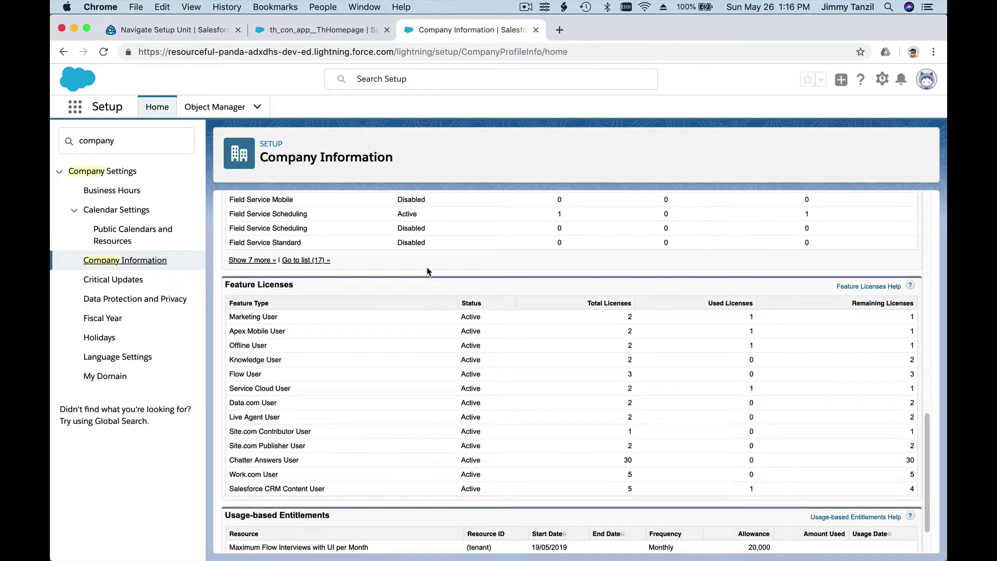
scroll(427, 271, up, 15)
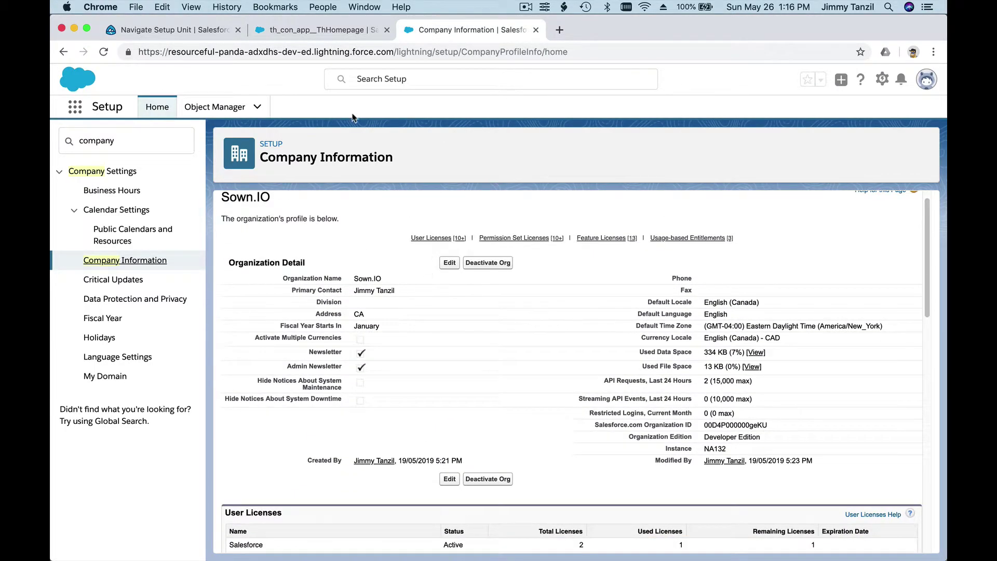
click(197, 40)
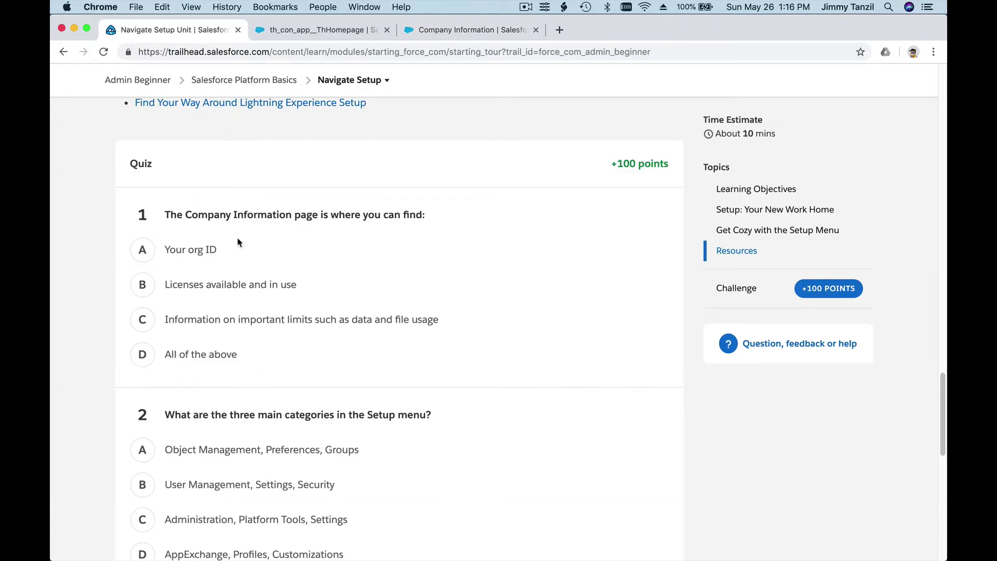
click(430, 32)
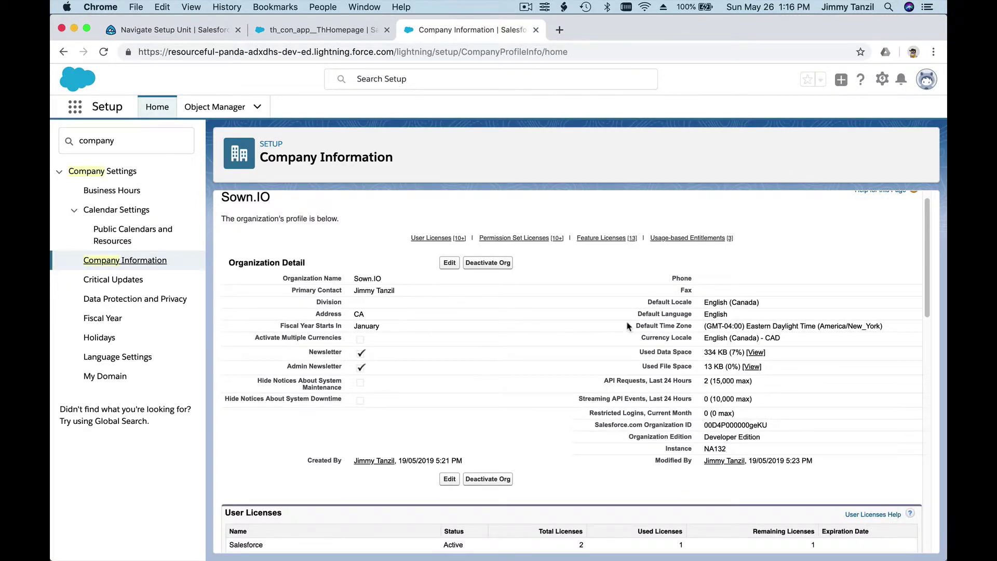
scroll(628, 326, down, 1)
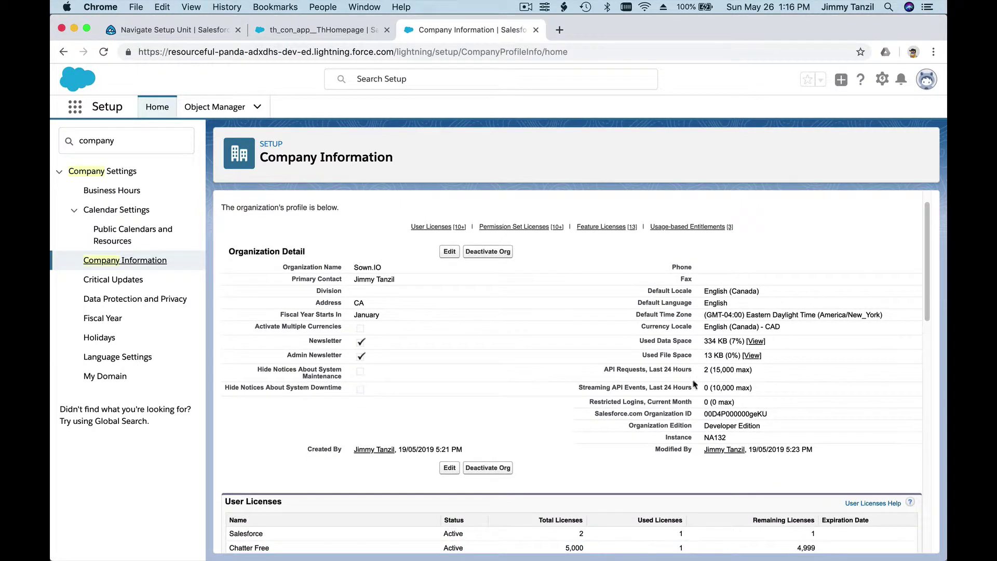
triple_click(607, 413)
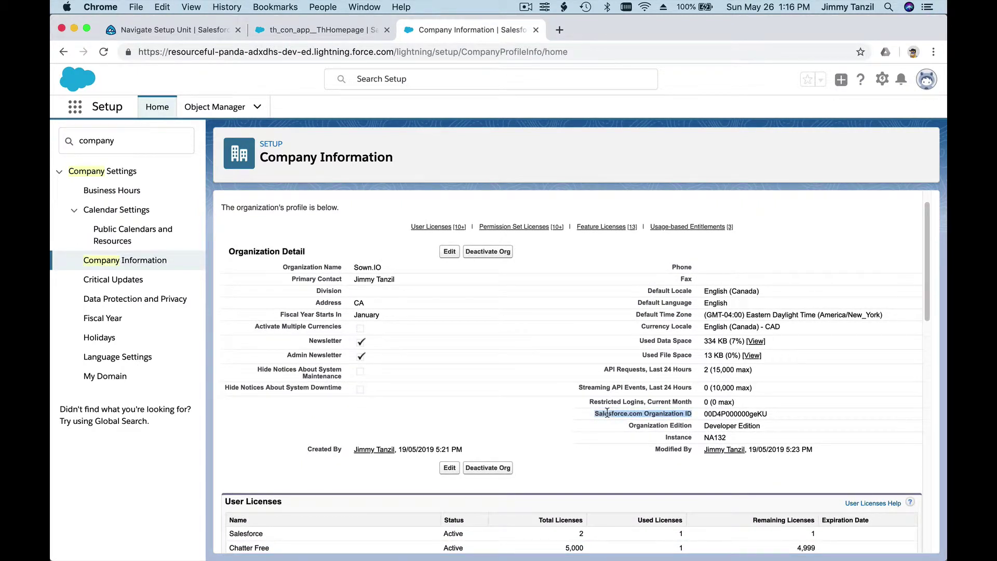
double_click(722, 412)
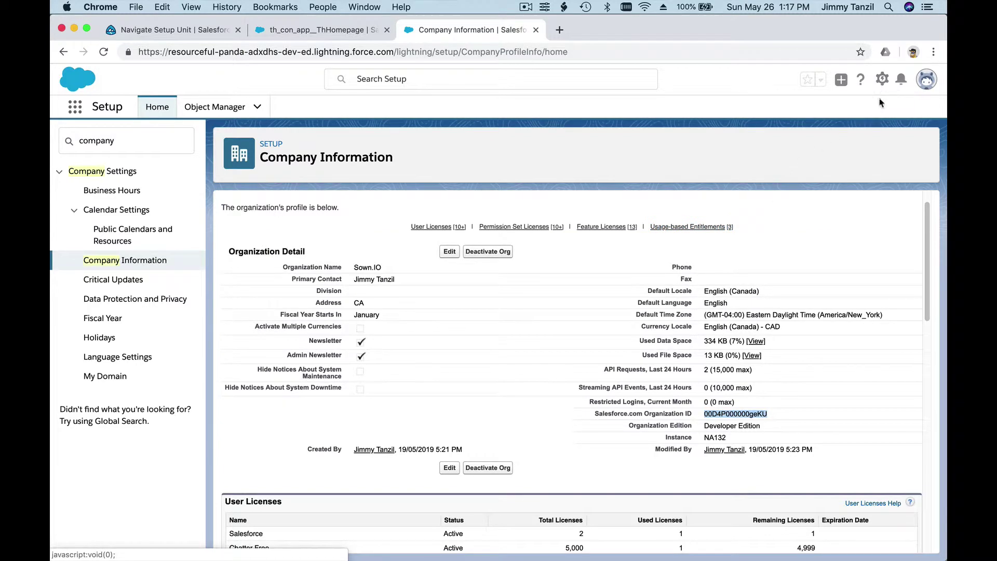
click(171, 27)
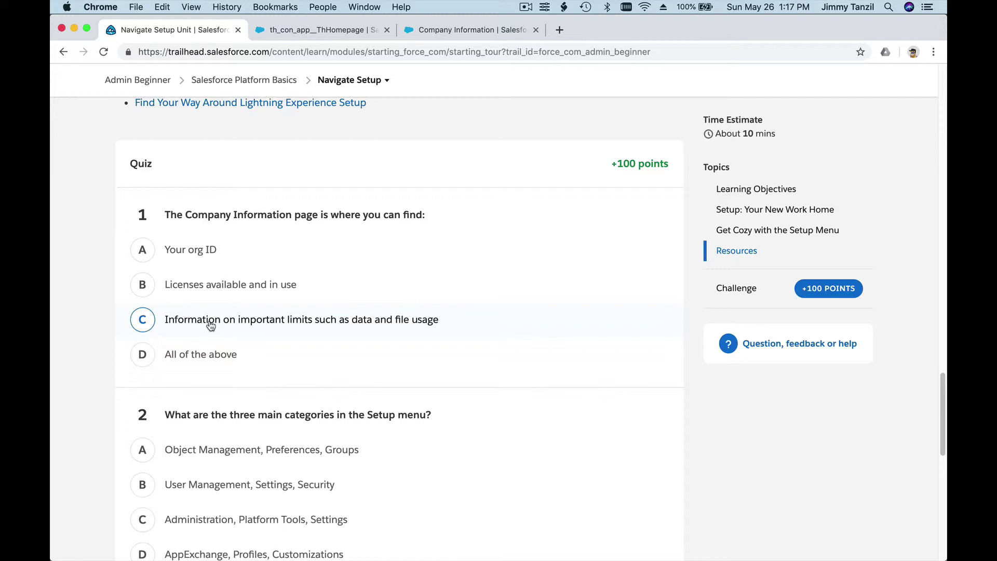
Answer question 1 with 'All of the above' and clear the 'company' Quick Find search in Setup
click(206, 351)
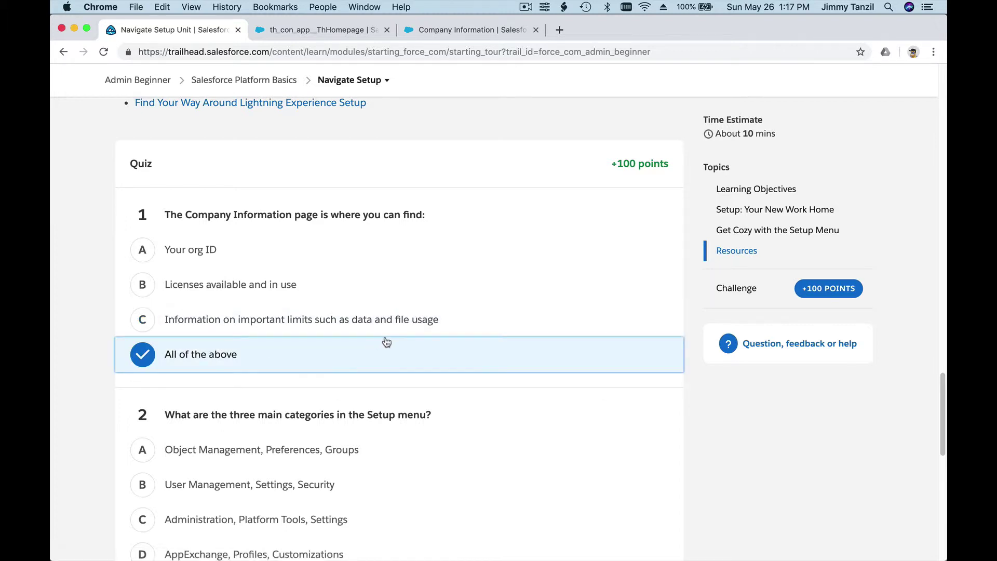
scroll(739, 423, down, 5)
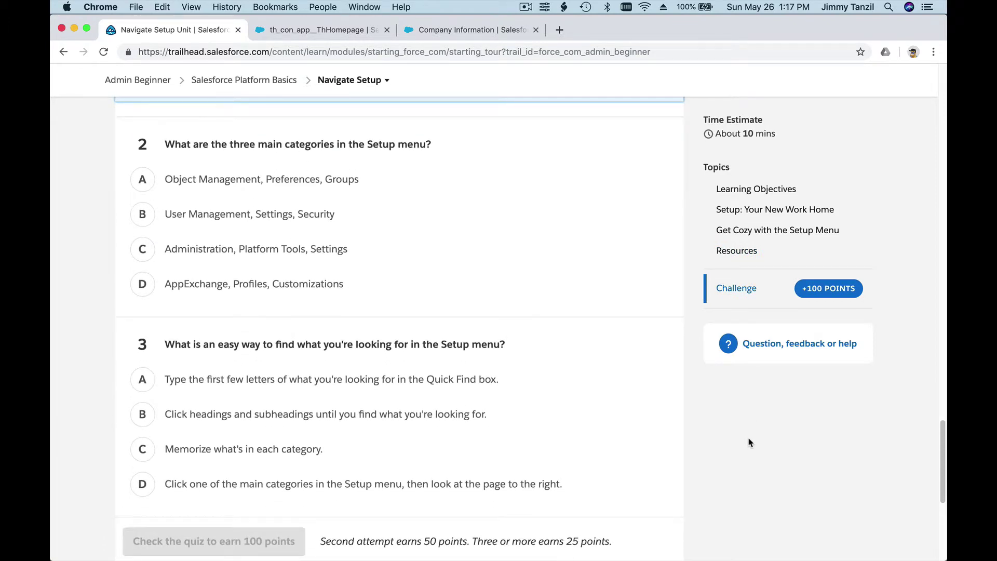
click(475, 30)
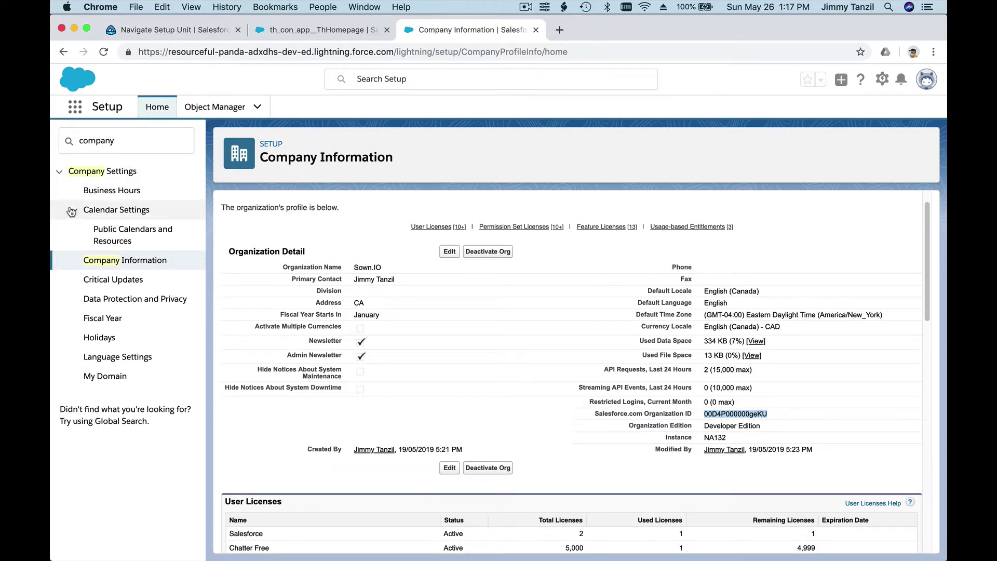
click(99, 146)
key(super+a)
key(BackSpace)
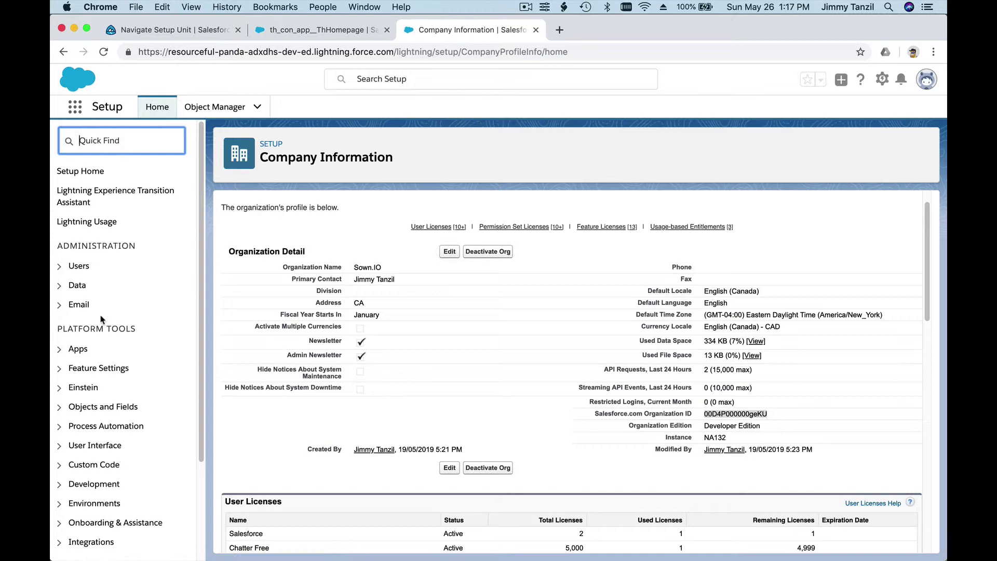
Check the Administration, Platform Tools and Settings menu headings, then pick that answer for question 2
double_click(87, 246)
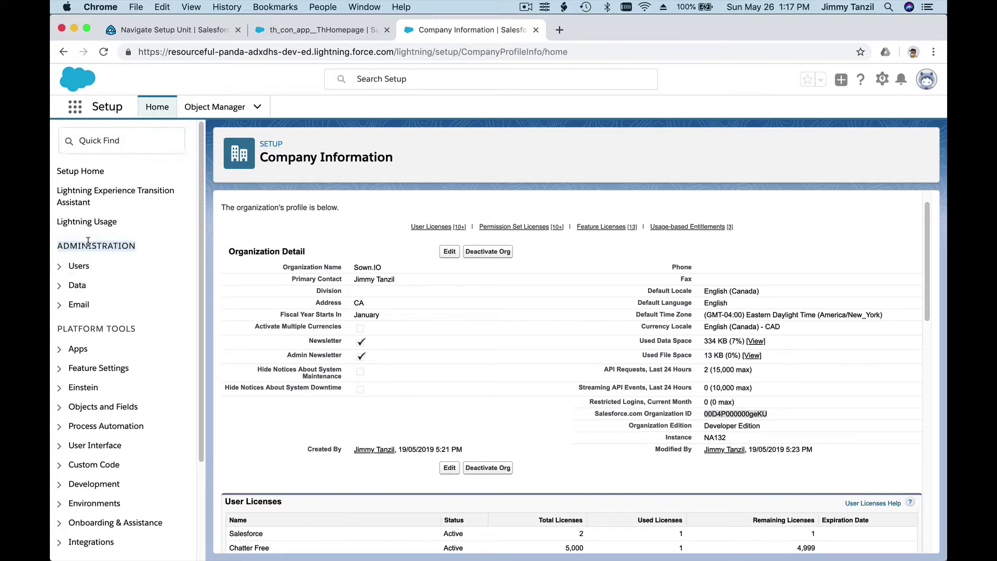
double_click(92, 329)
scroll(93, 330, down, 5)
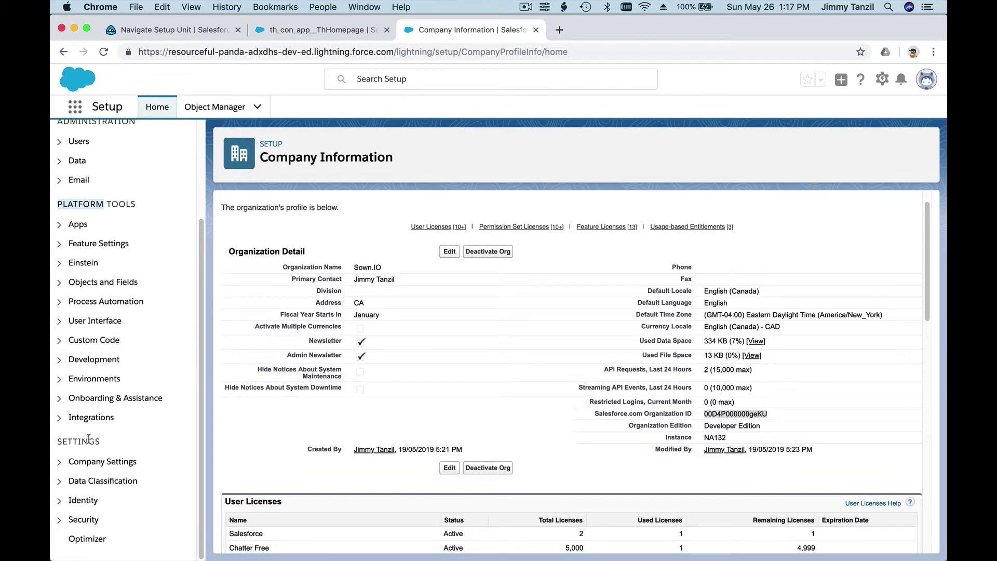
double_click(88, 440)
click(210, 32)
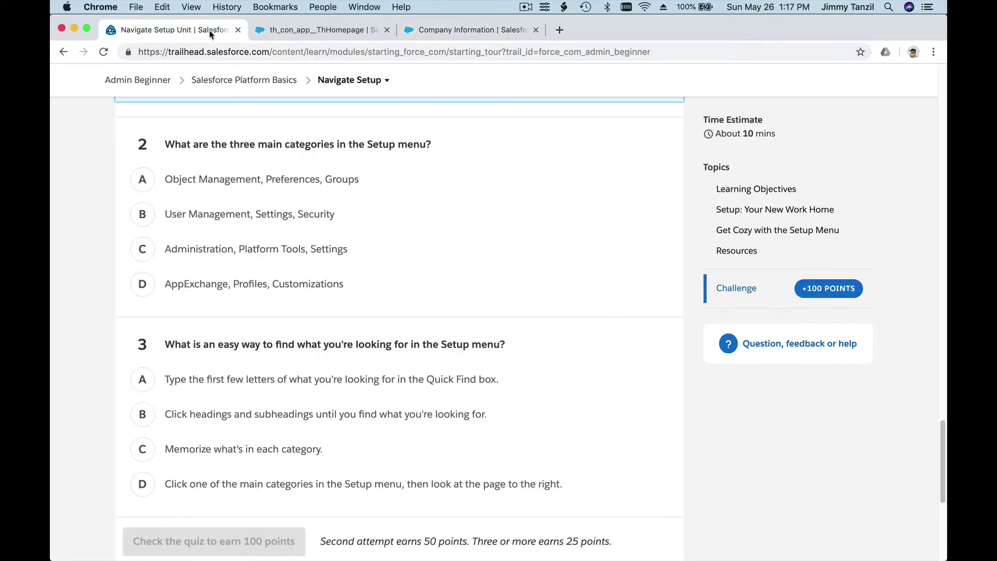
click(228, 254)
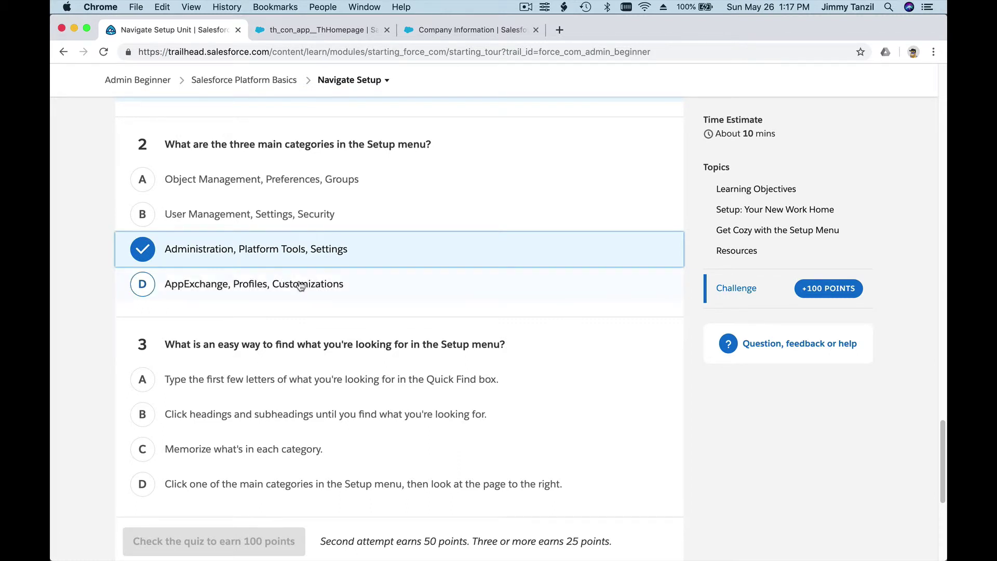
scroll(301, 285, down, 3)
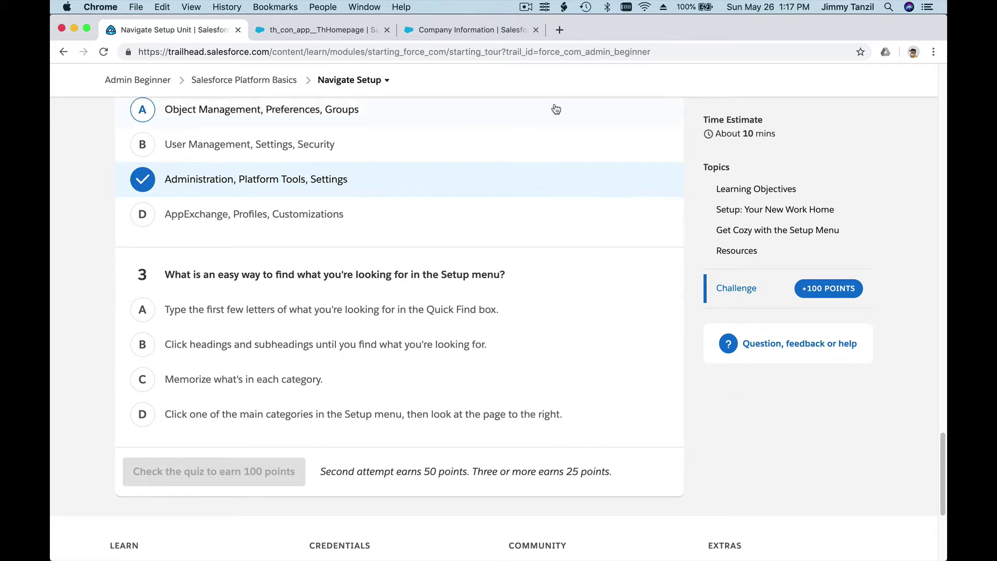
Search Setup for 'storage', review the Storage Usage page, and return to quiz question 3
click(468, 35)
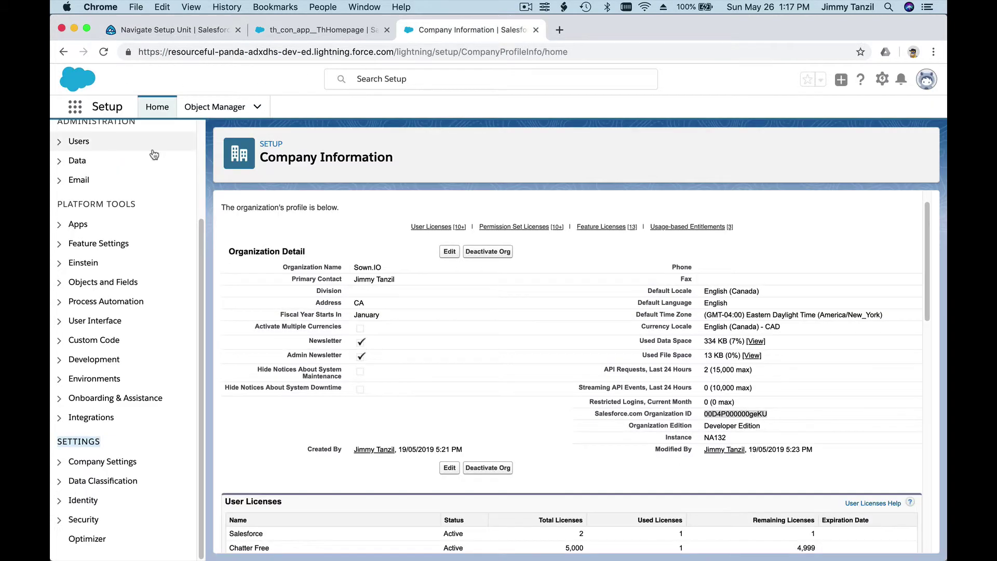
click(118, 147)
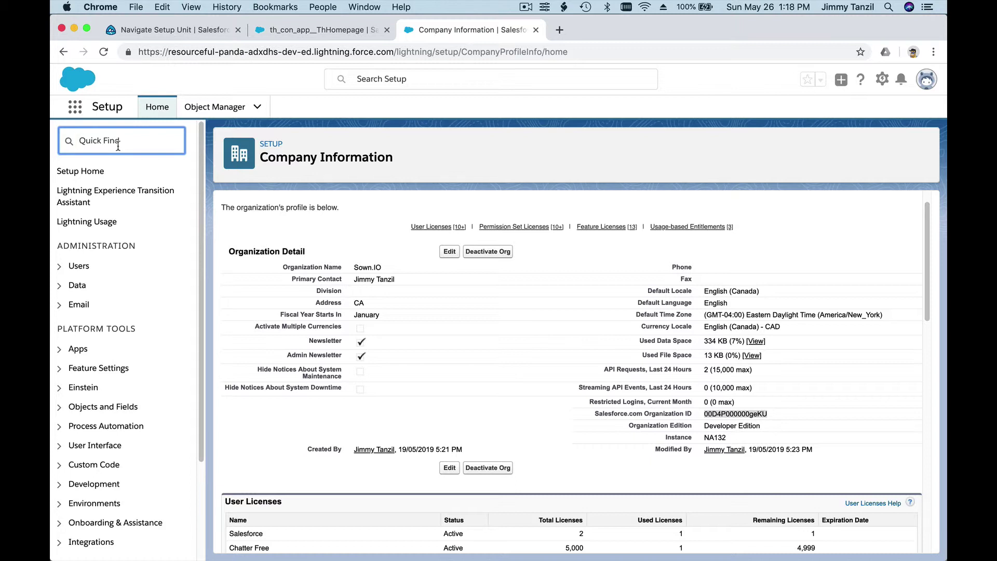
text(storage)
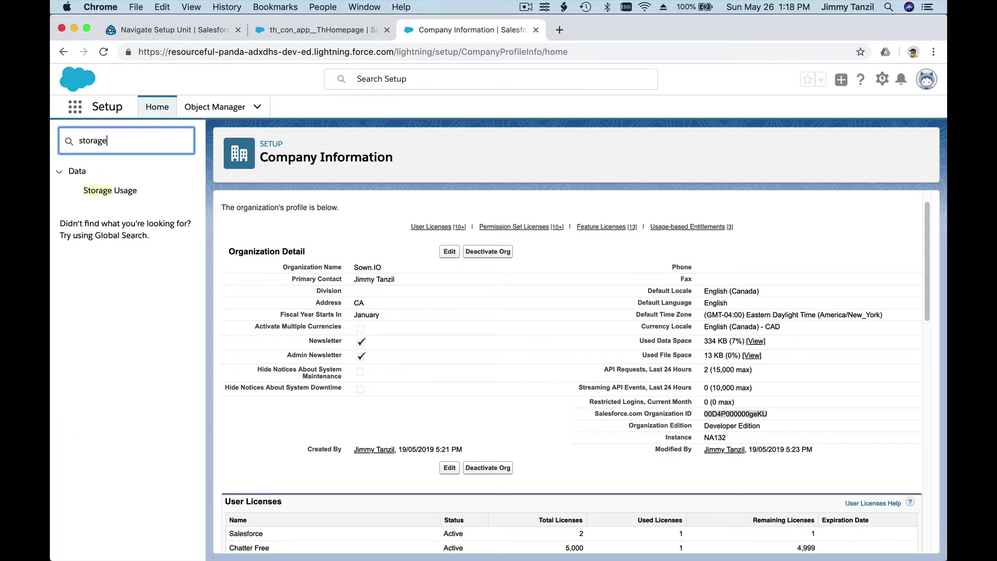
click(104, 191)
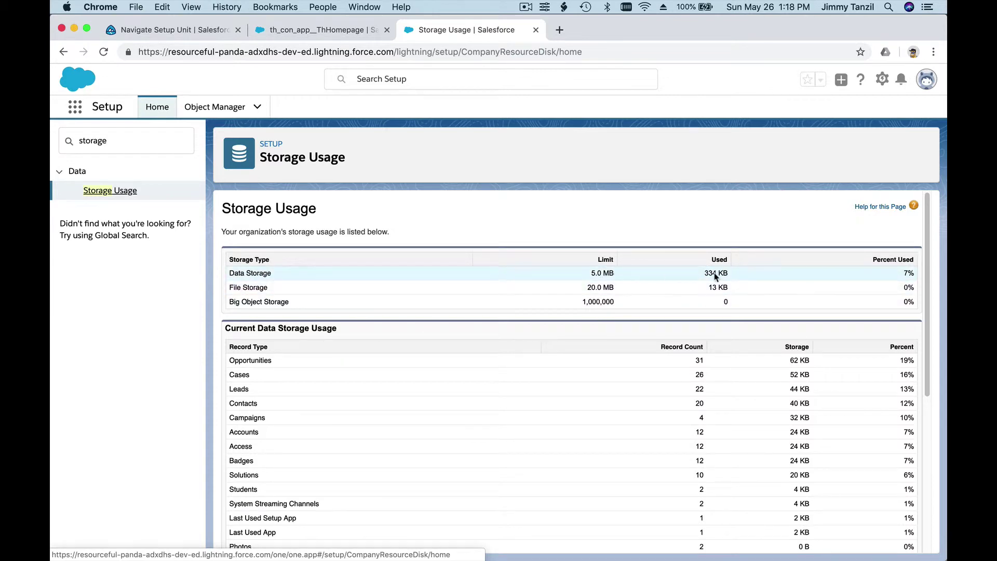
scroll(721, 282, down, 5)
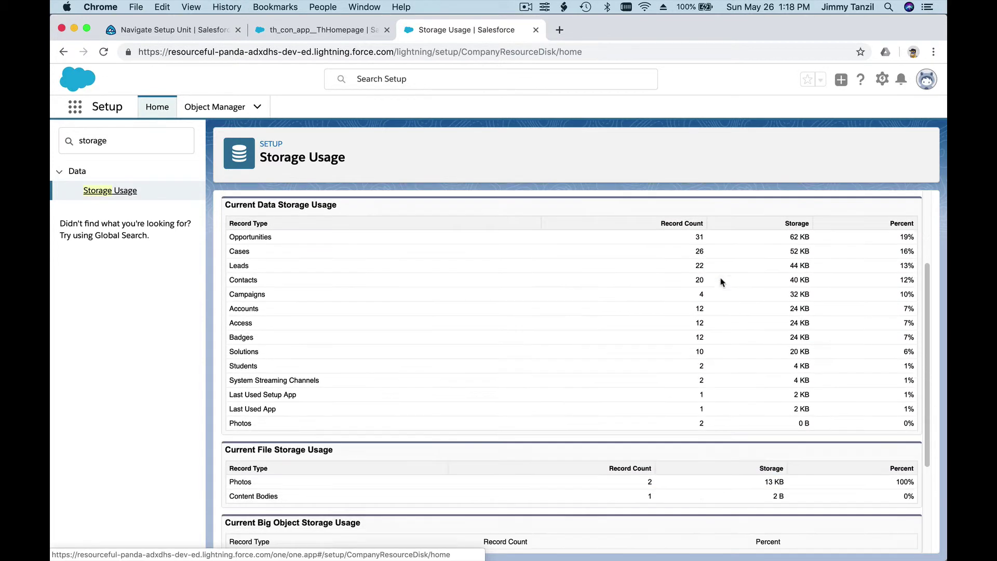
scroll(623, 311, up, 5)
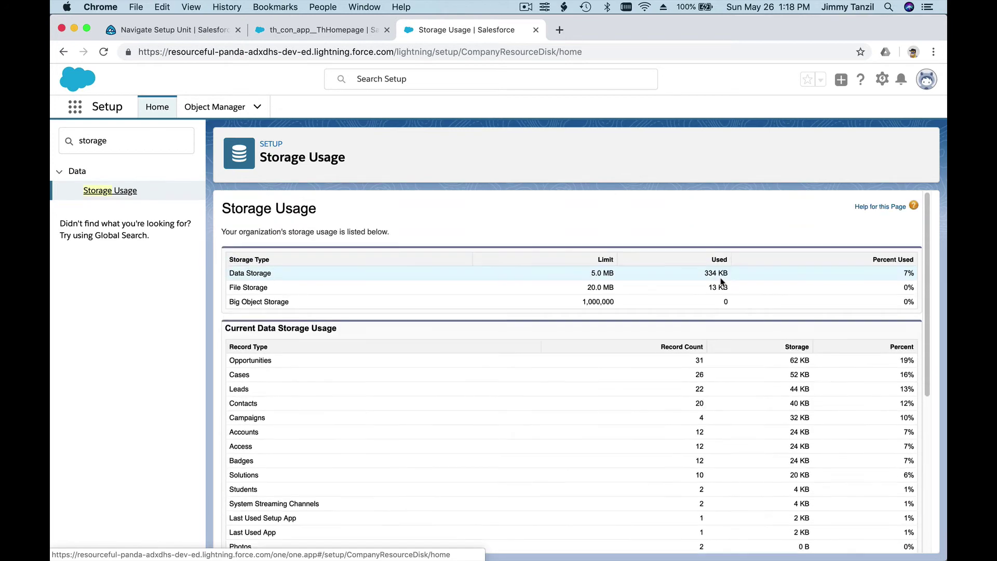
click(172, 31)
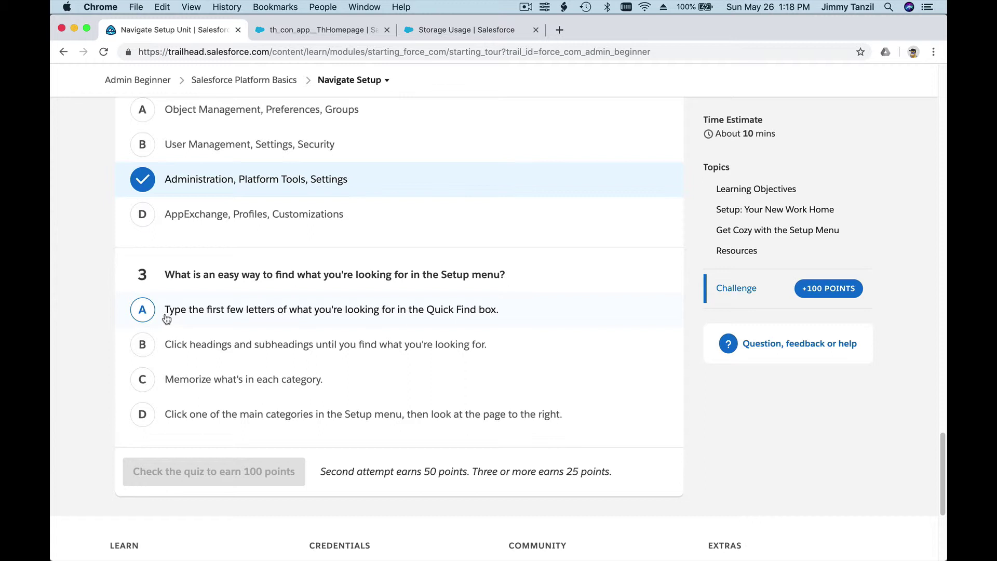
Choose the Quick Find option for question 3, then view Storage Usage at 334 KB of 5.0 MB
click(300, 315)
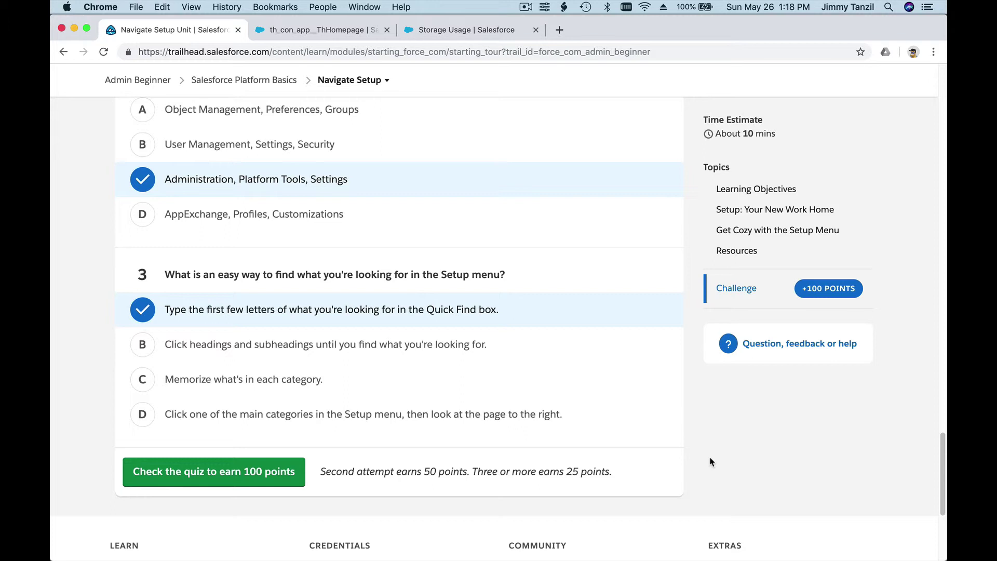
click(466, 31)
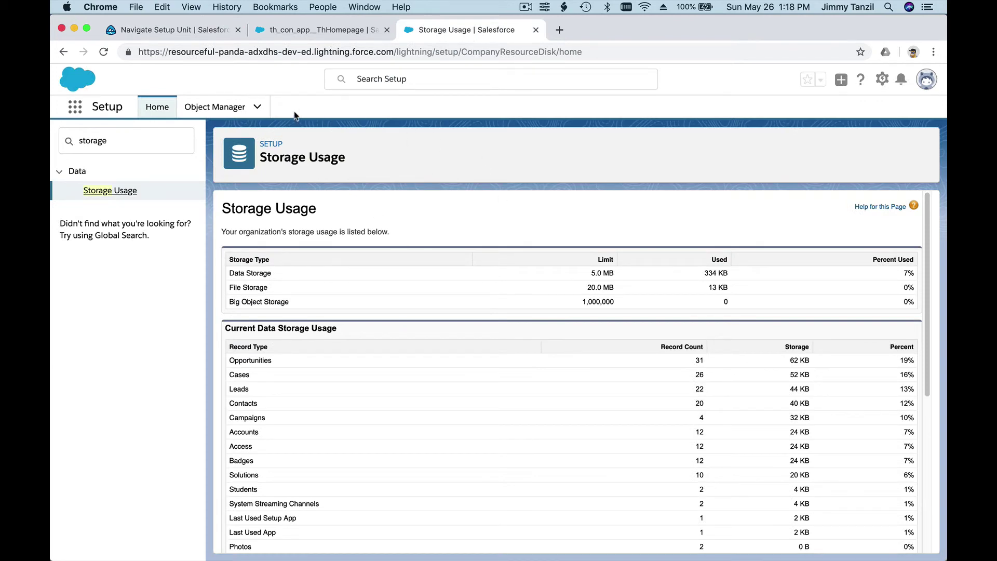
Review the three chosen quiz answers and scroll up to the 'Setup: Your New Work Home' section
click(204, 32)
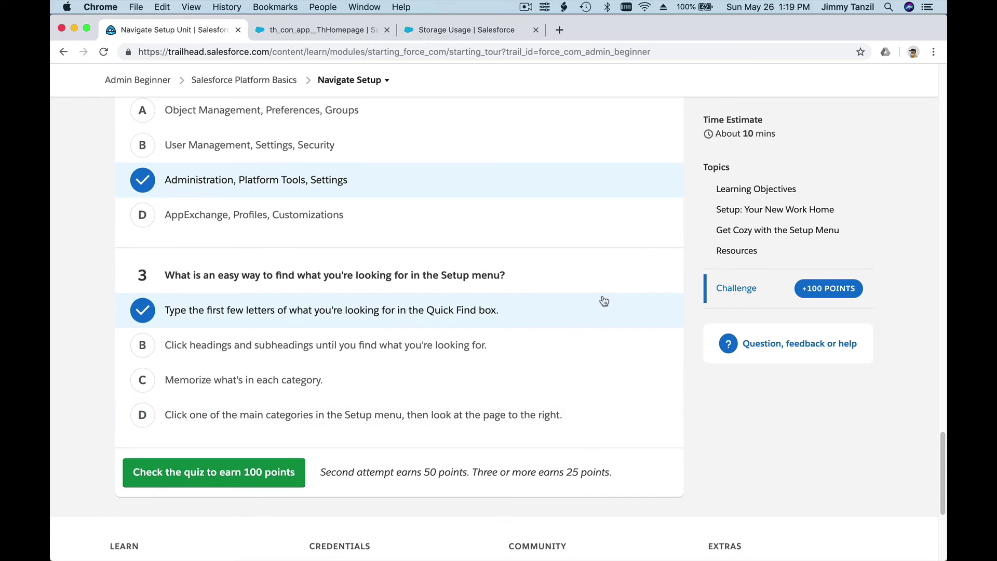
scroll(602, 300, up, 3)
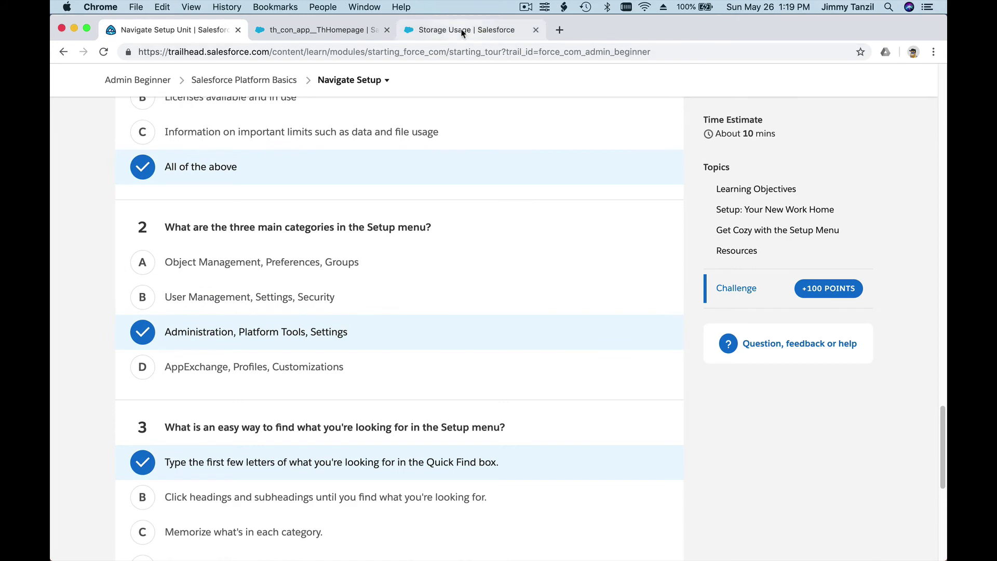
click(462, 33)
click(192, 32)
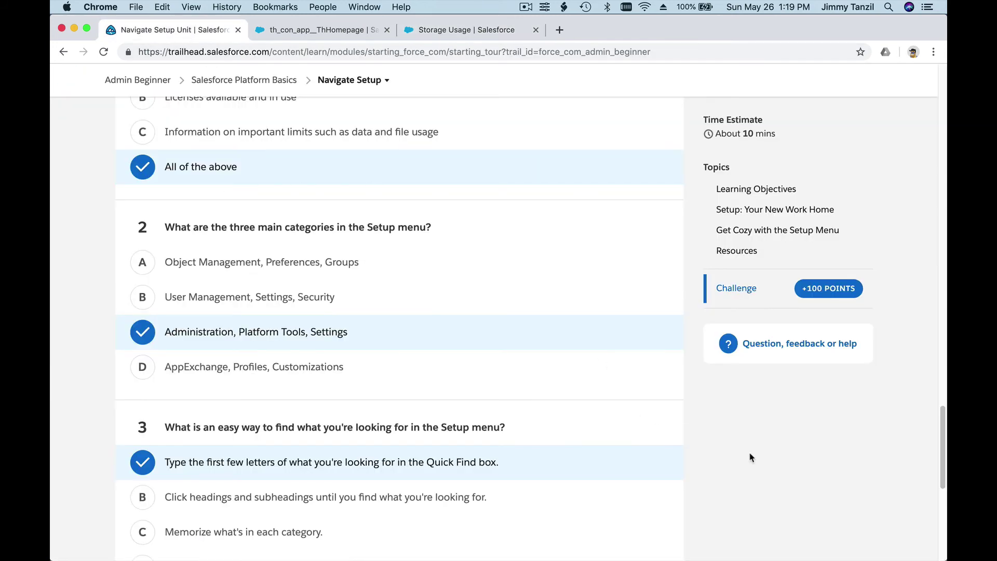
scroll(752, 458, up, 10)
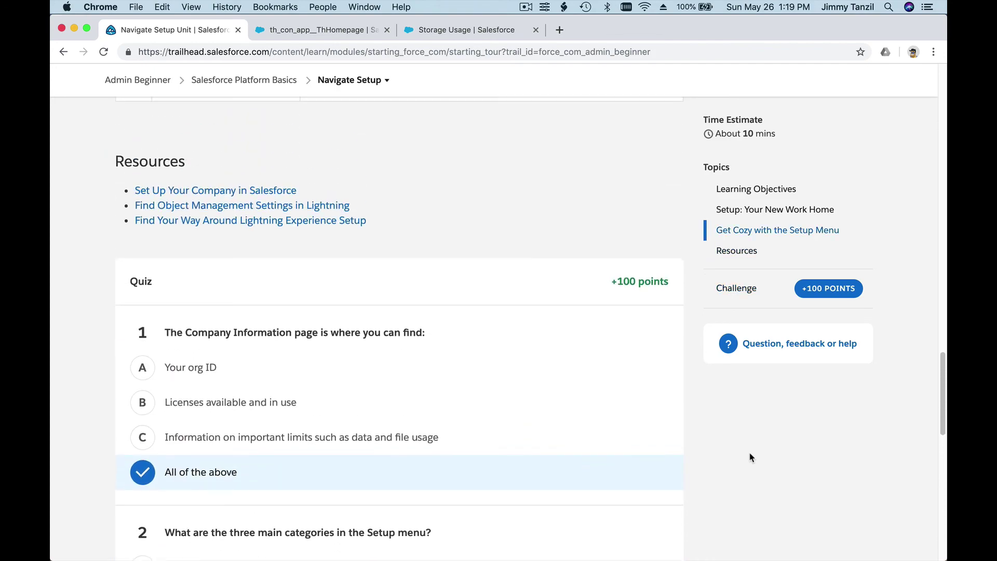
scroll(751, 457, up, 10)
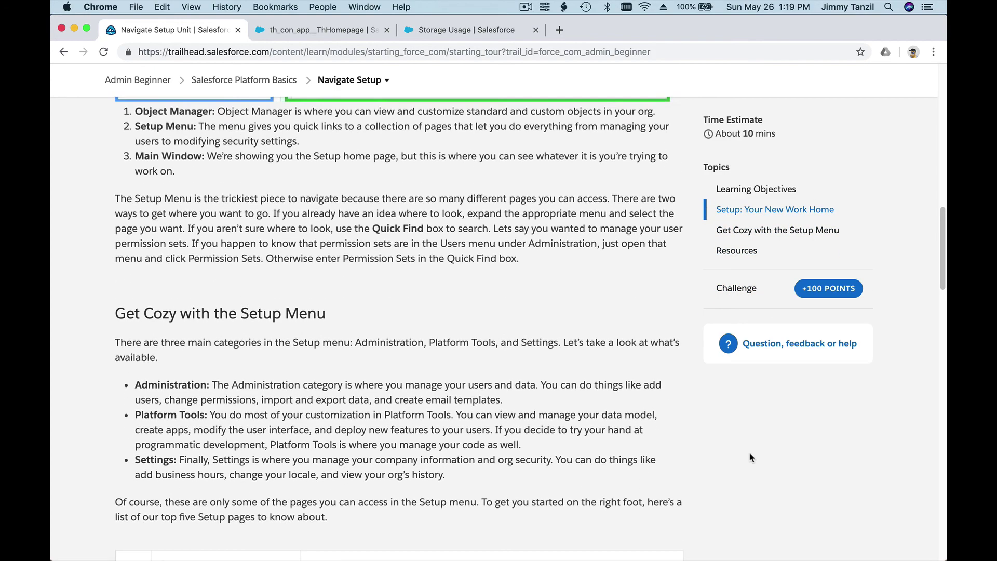
scroll(750, 457, up, 1)
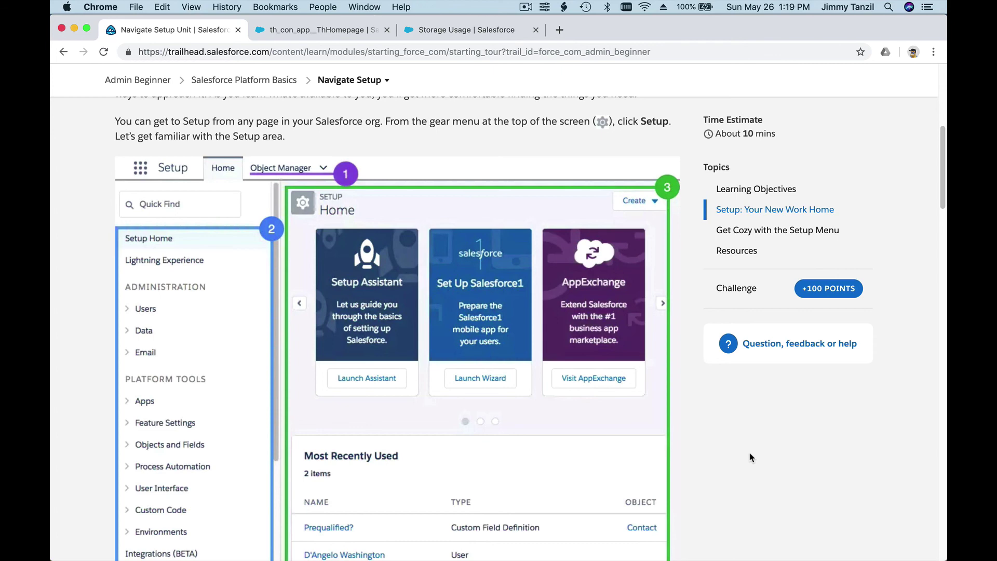